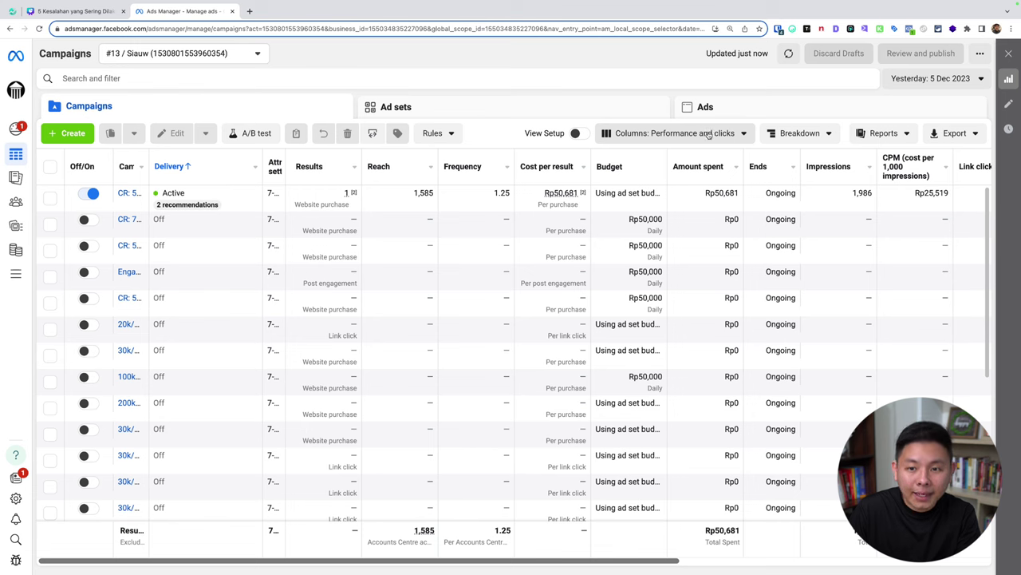
Customise the campaign table columns: remove Attribution setting, Results, Cost per result and Budget, and move Amount spent directly after Delivery
click(735, 134)
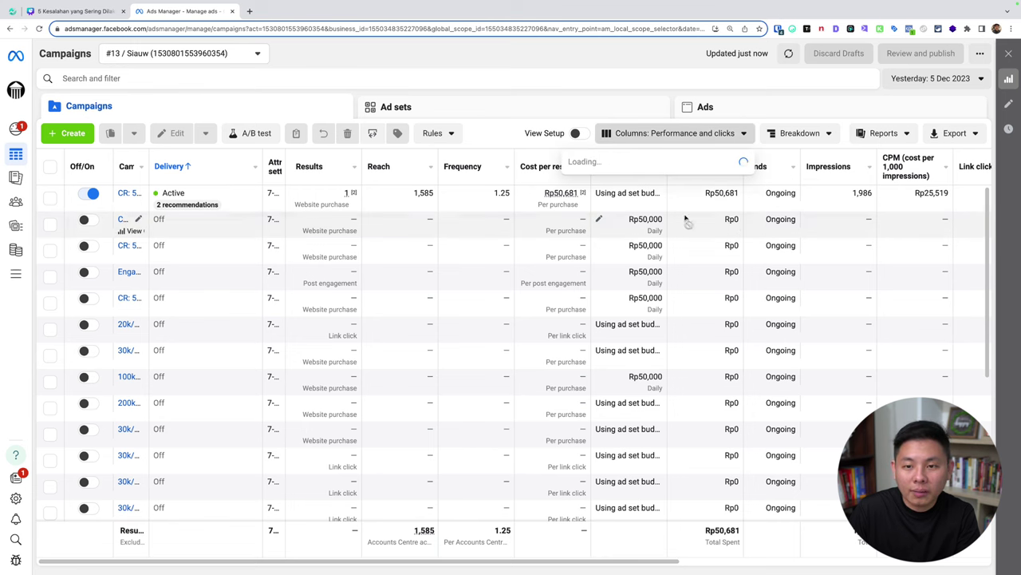
scroll(650, 276, down, 1)
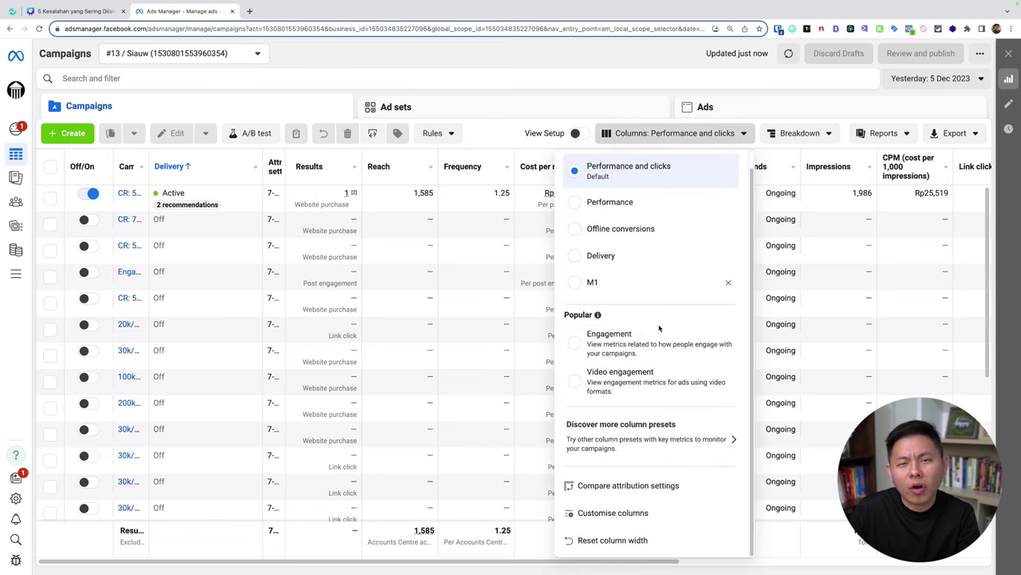
click(651, 514)
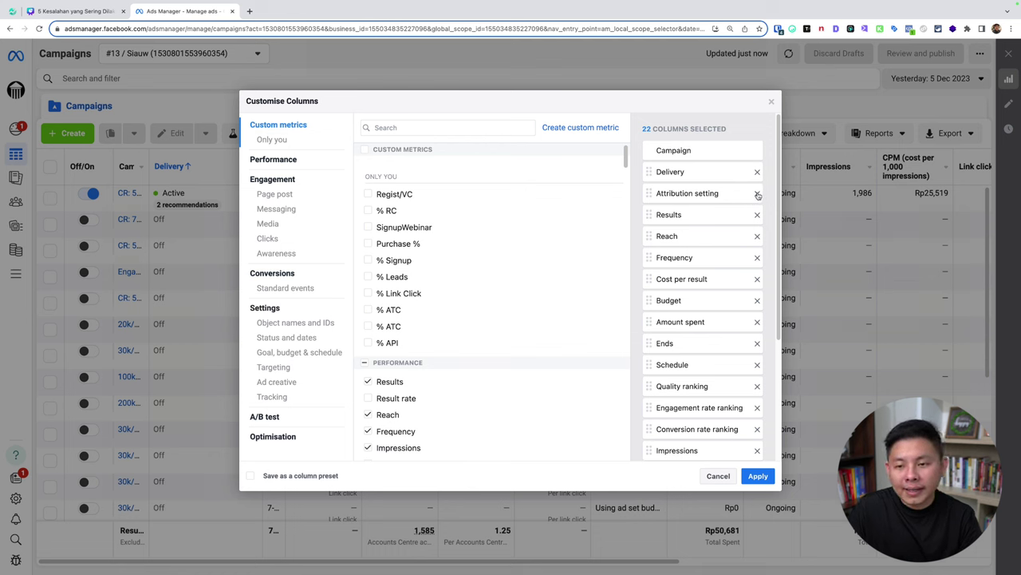
click(757, 193)
click(757, 194)
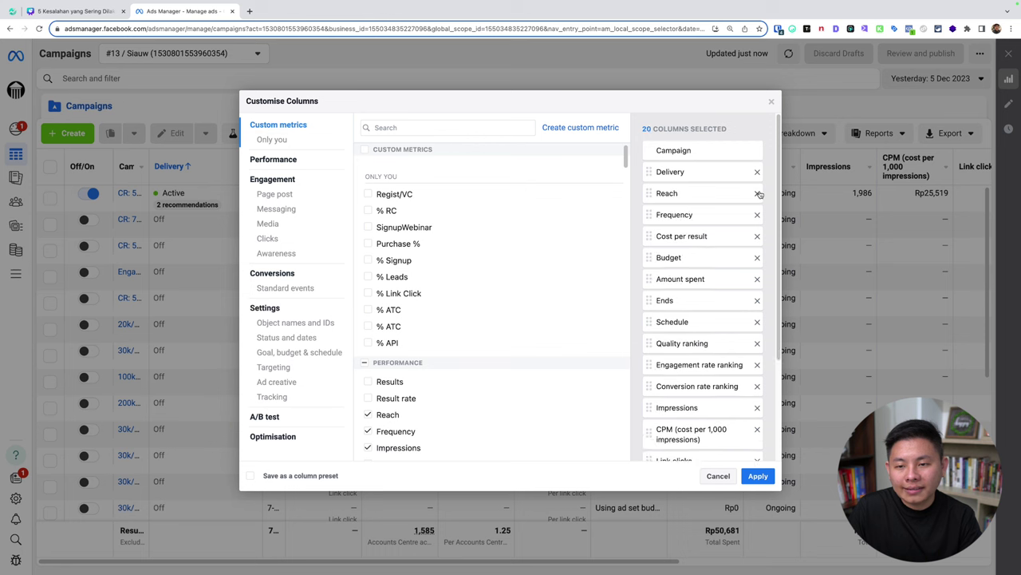
click(757, 236)
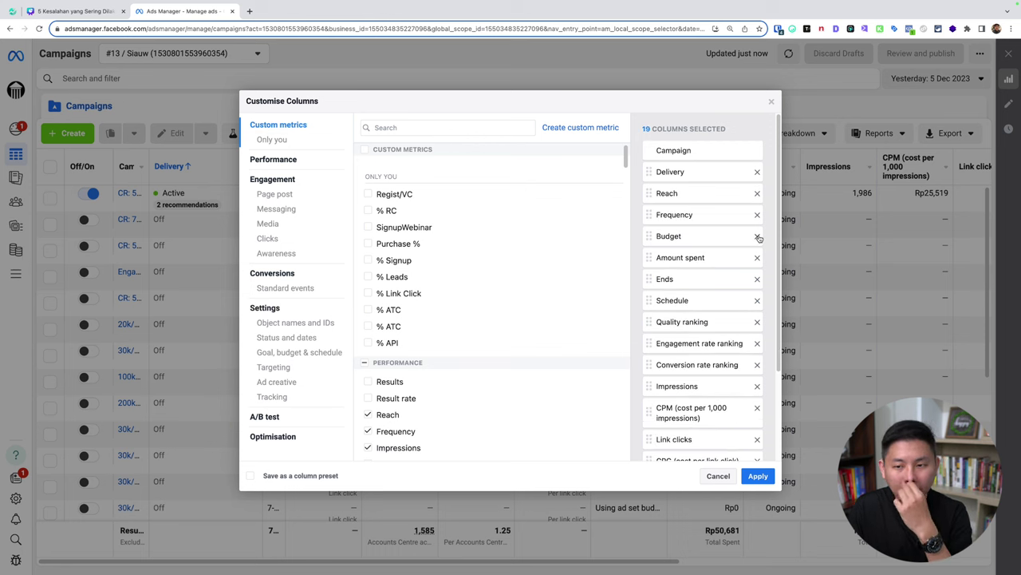
click(757, 236)
drag(684, 236, 701, 190)
Remove Ends, Schedule, Quality ranking, Engagement rate ranking and Conversion rate ranking from the selected columns
click(757, 257)
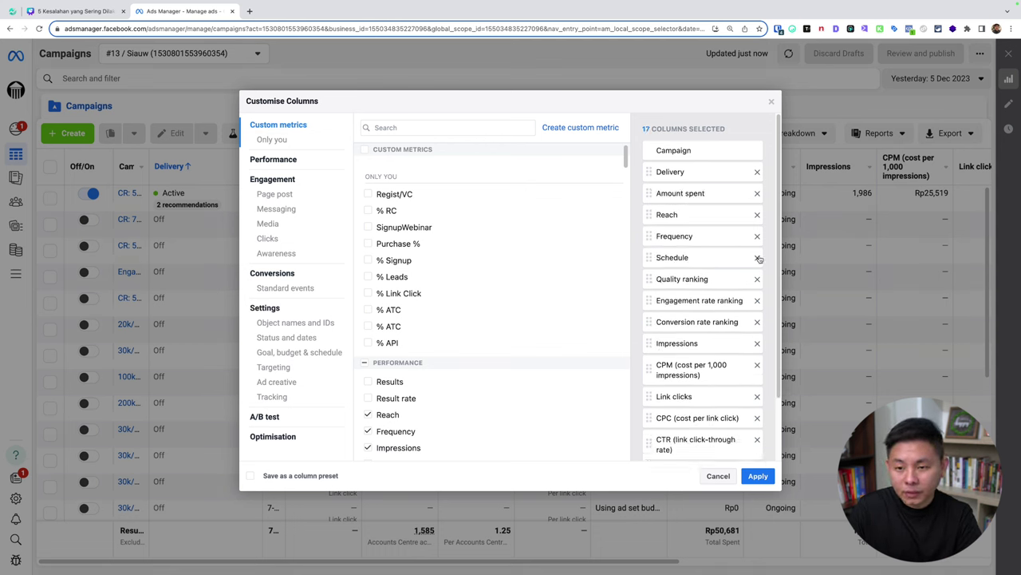
click(757, 257)
click(757, 256)
click(757, 257)
click(757, 257)
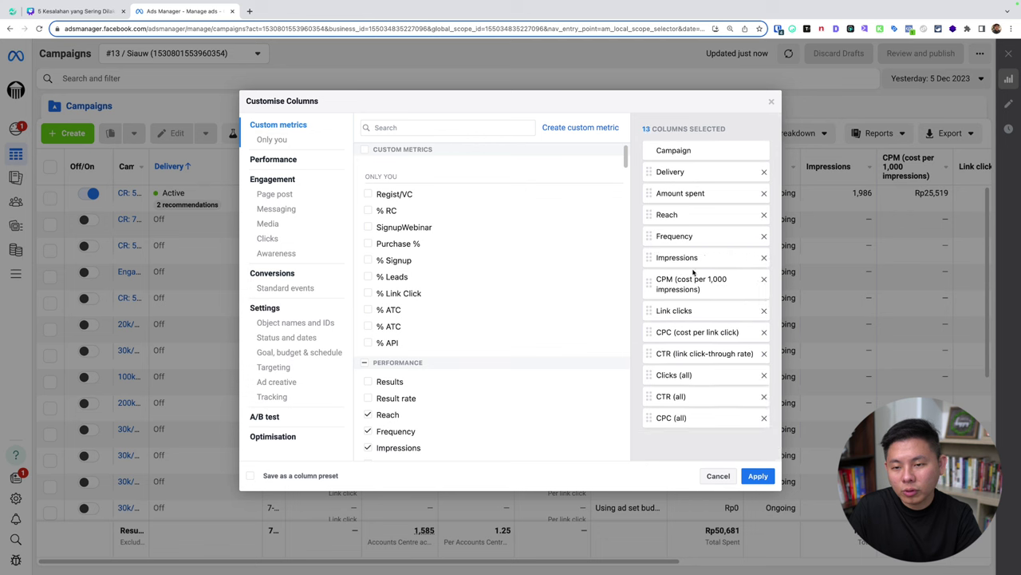
Remove CPC (cost per link click), Clicks (all), CTR (all) and CPC (all) from the selected columns
click(763, 333)
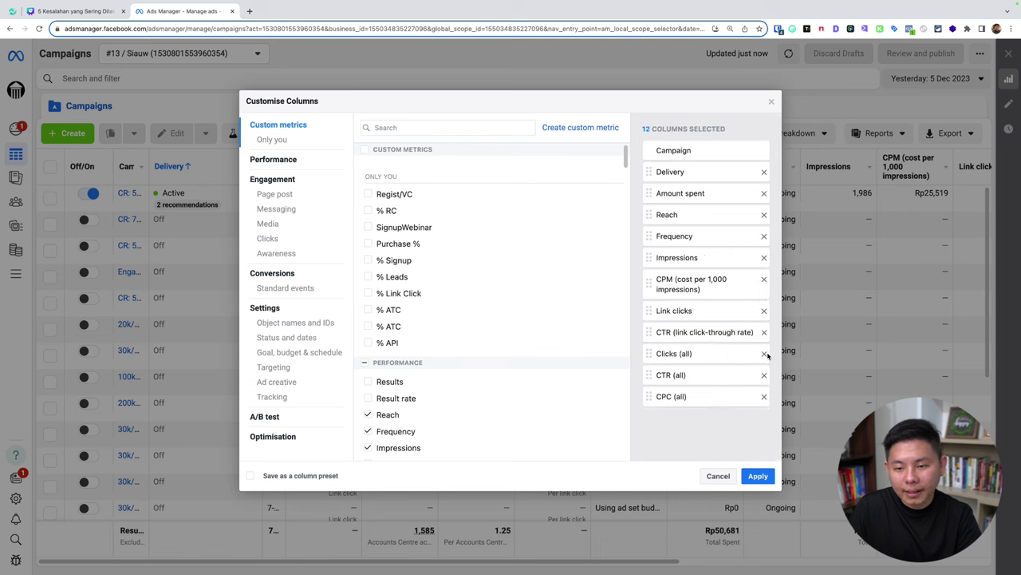
click(765, 353)
click(765, 354)
click(765, 353)
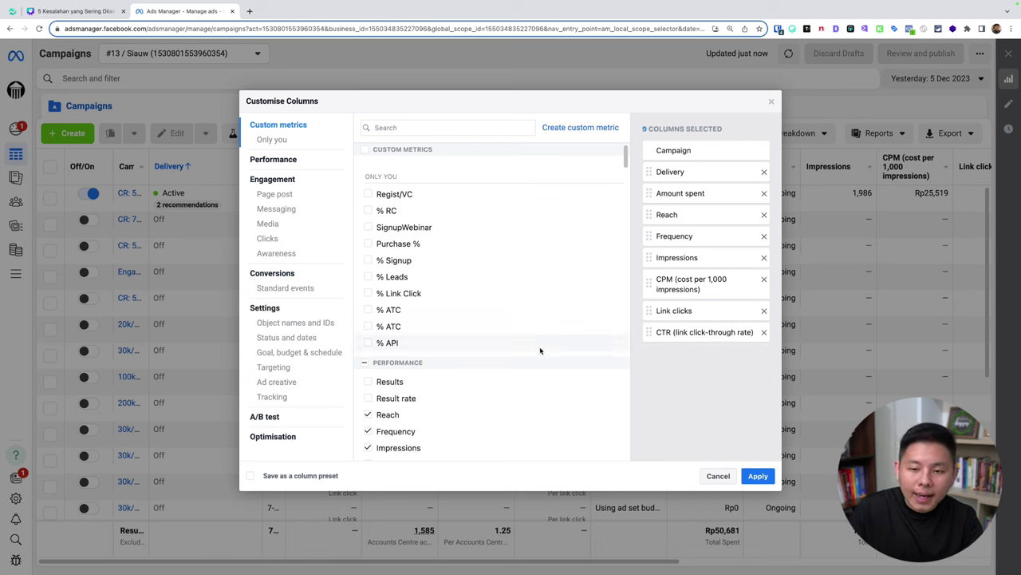
Add the Content views total as a column and exclude its mobile app, website, offline and Meta sub-metrics
scroll(558, 355, down, 4)
scroll(541, 352, down, 3)
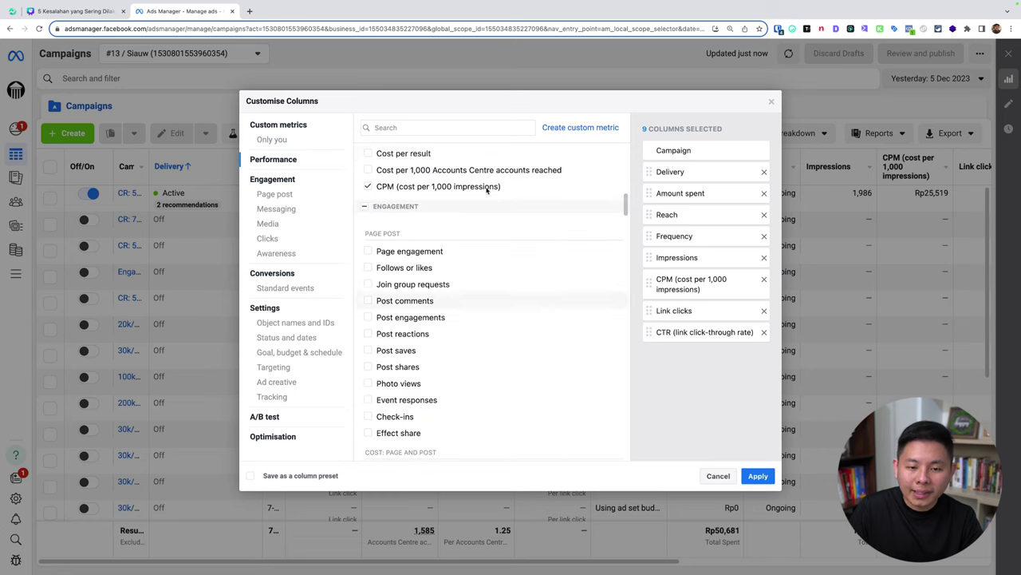
click(463, 130)
text(conten)
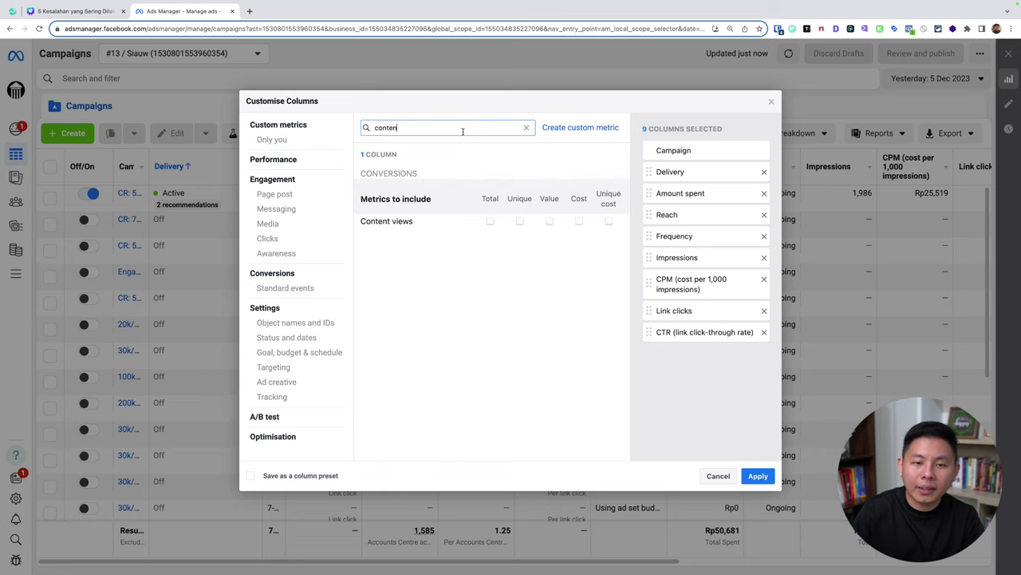
click(490, 221)
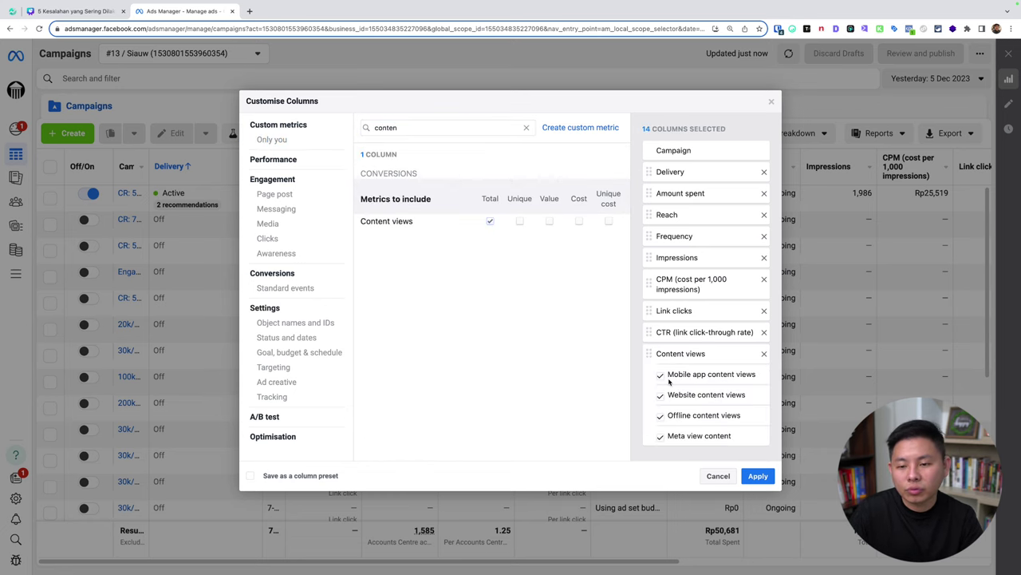
click(663, 375)
click(660, 394)
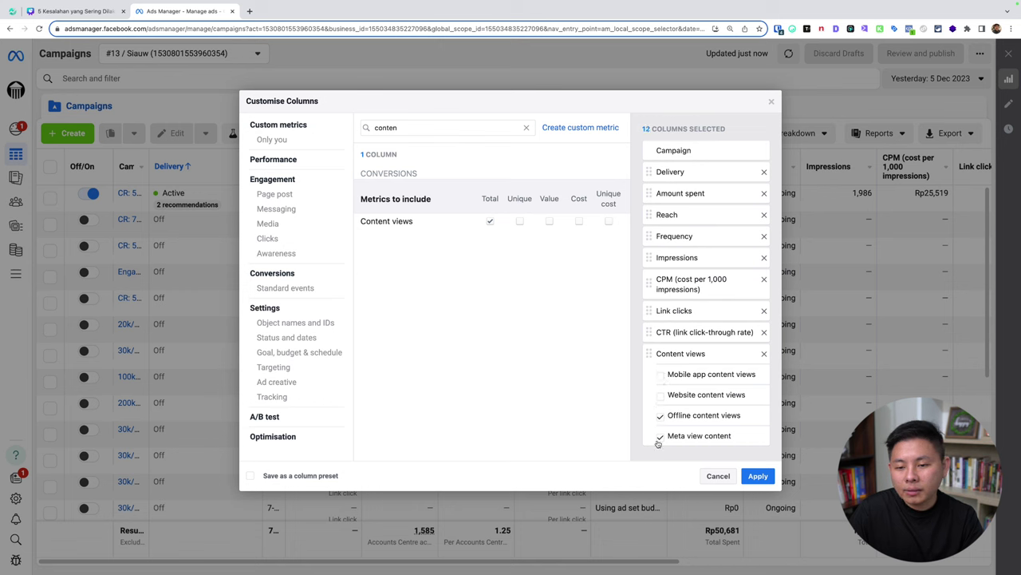
click(660, 416)
click(661, 436)
Add the Adds to cart total as a column and exclude its mobile app, website, offline and Meta sub-metrics
double_click(401, 126)
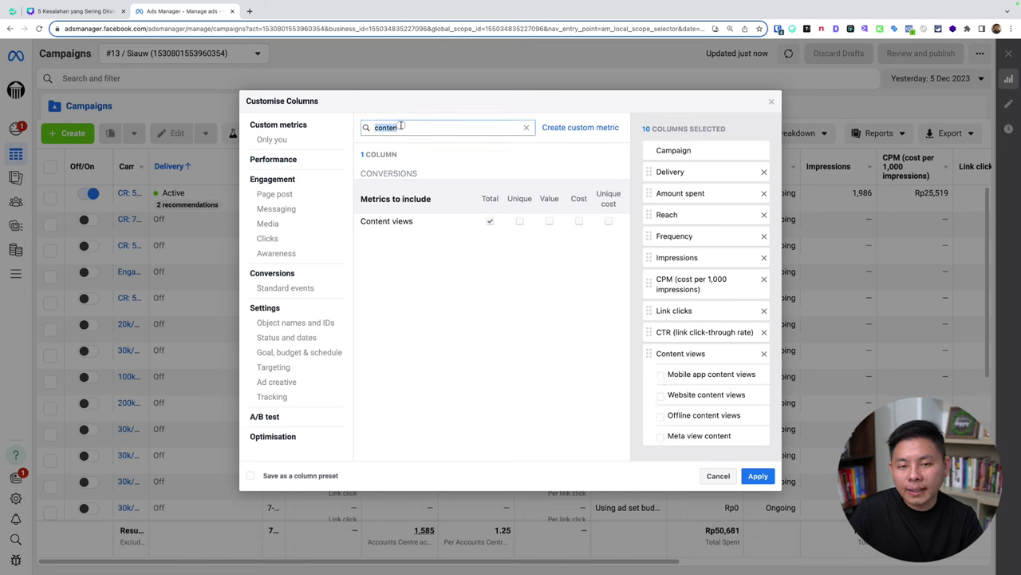
text(add)
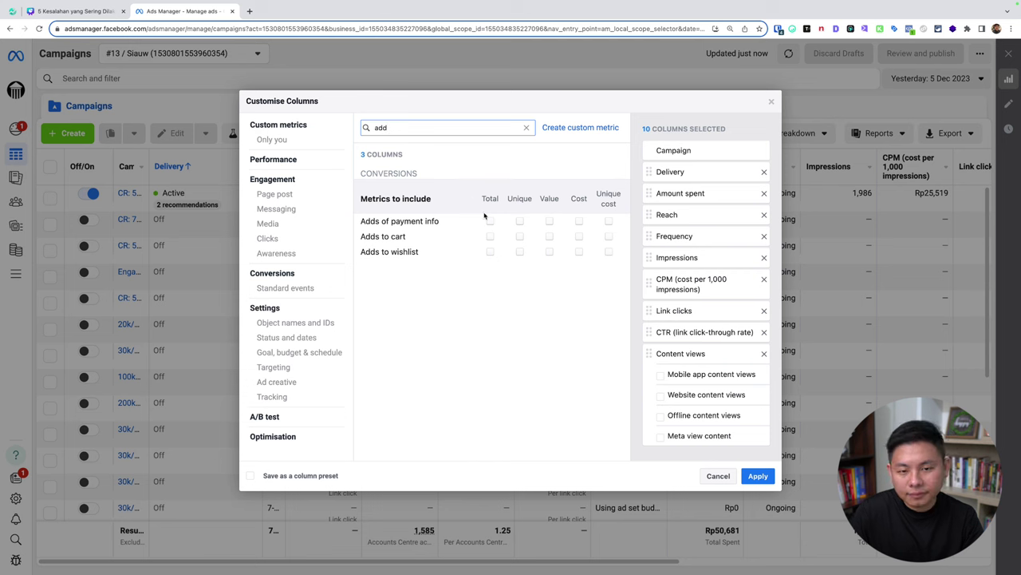
click(490, 236)
scroll(679, 373, down, 3)
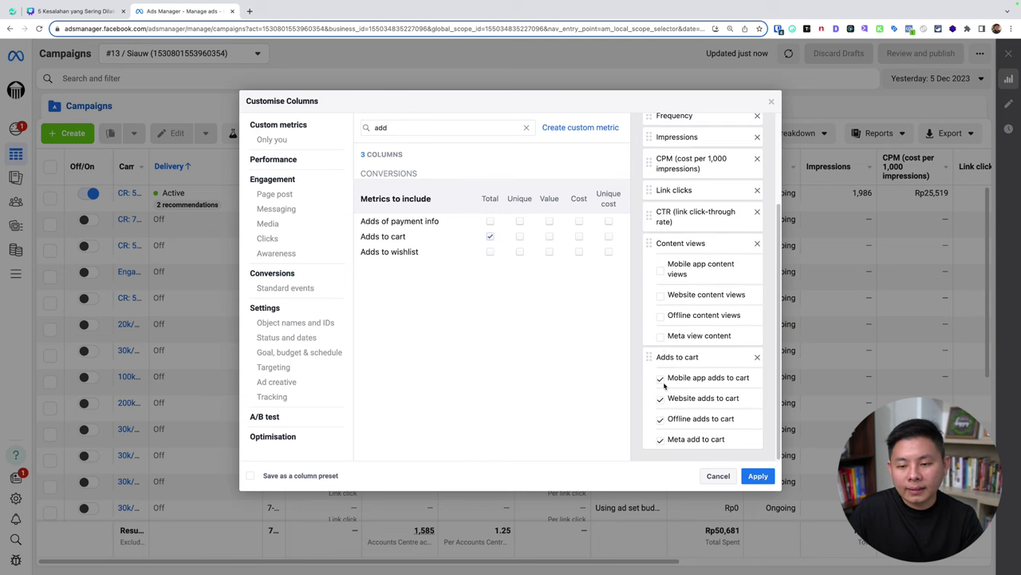
click(661, 379)
click(660, 399)
click(660, 419)
click(660, 440)
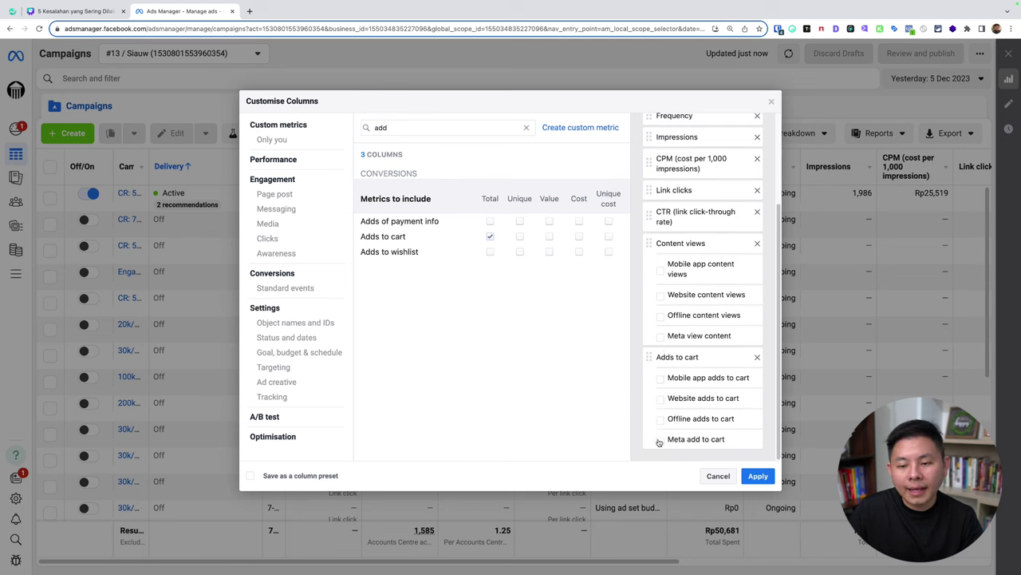
Add the Checkouts initiated total as a column and exclude its mobile app, website, offline and Meta sub-metrics
double_click(426, 129)
text(in)
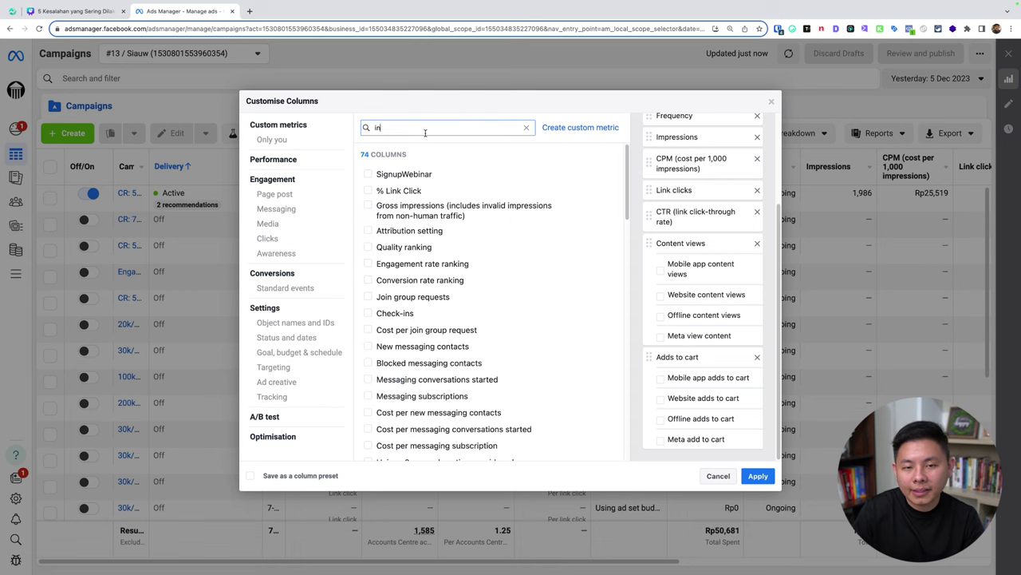
text(i)
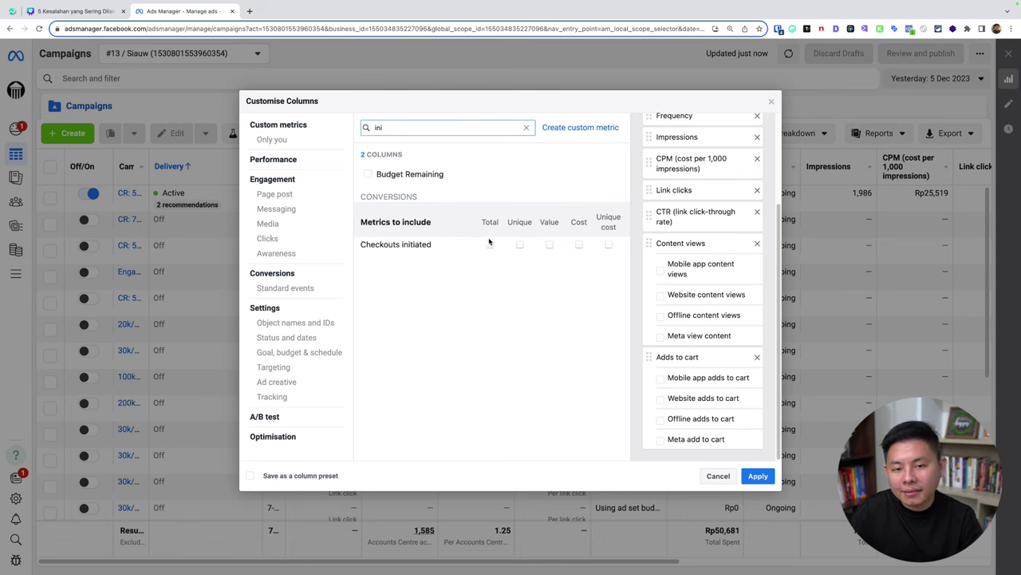
click(490, 245)
scroll(673, 337, up, 3)
scroll(680, 409, down, 5)
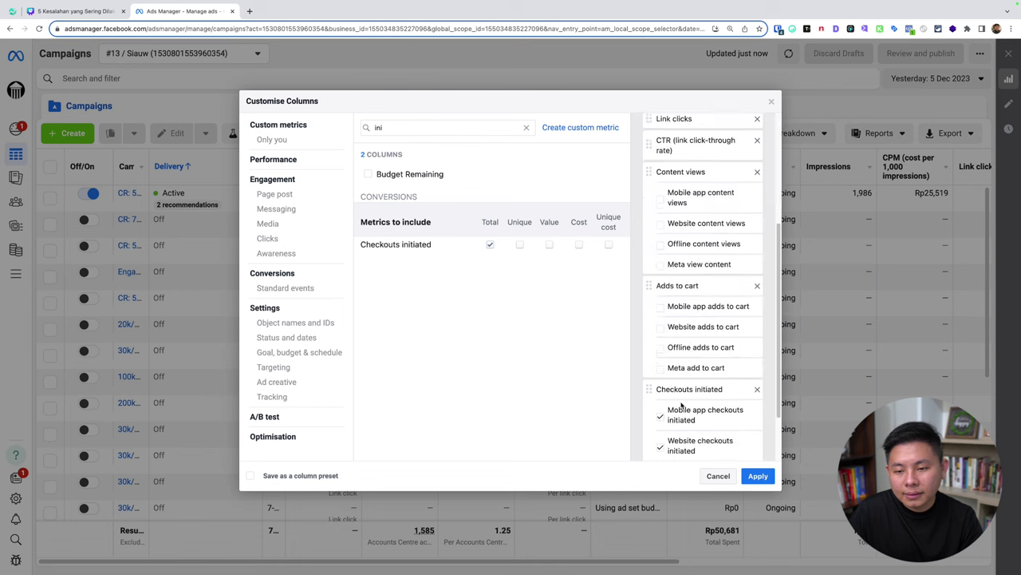
click(661, 353)
click(661, 384)
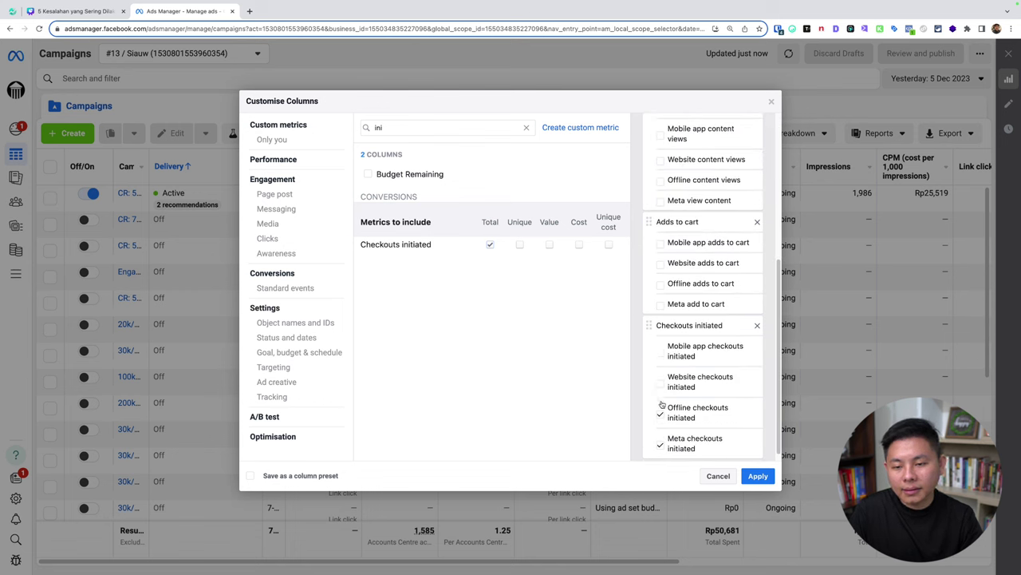
click(661, 415)
click(661, 445)
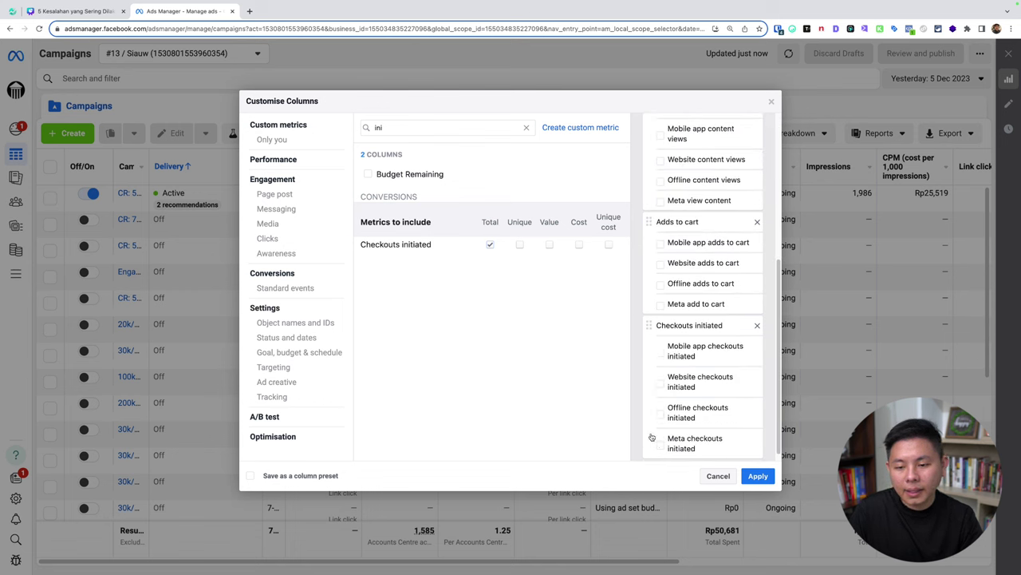
Add the Purchase ROAS and Purchases totals as columns, placing Purchase ROAS after Purchases
double_click(427, 125)
text(pur)
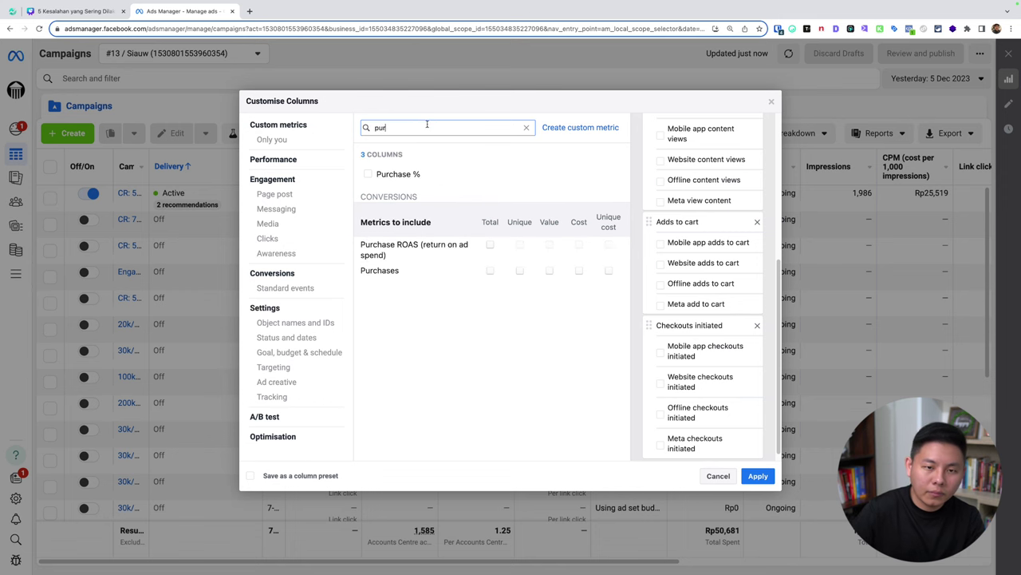
click(489, 244)
click(490, 270)
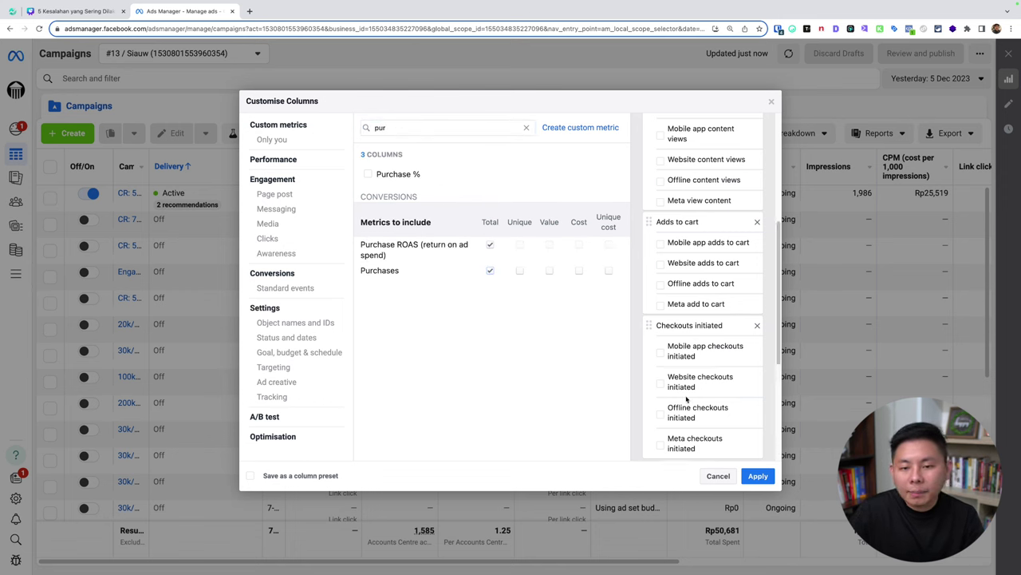
scroll(727, 405, down, 3)
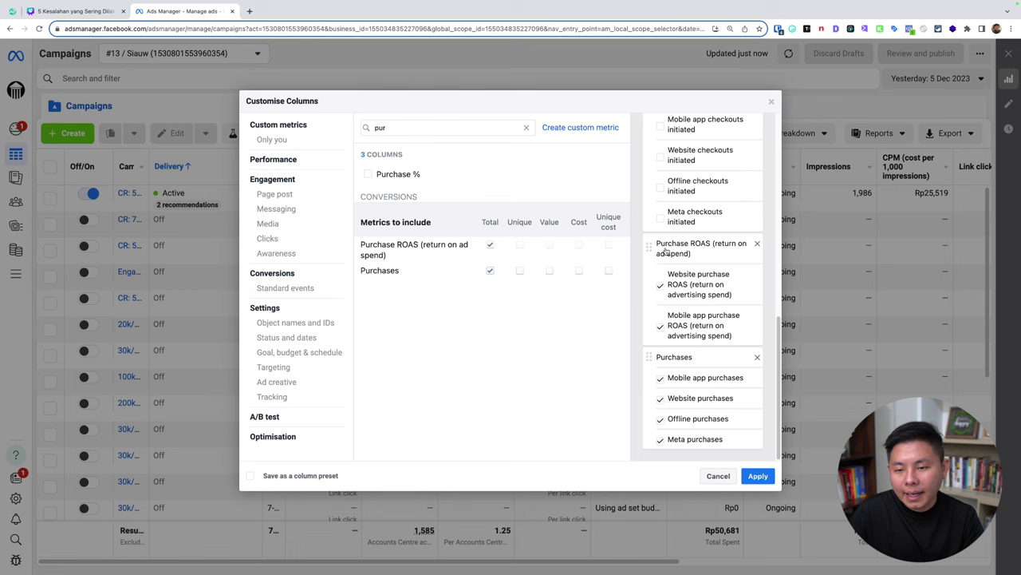
drag(666, 249, 671, 377)
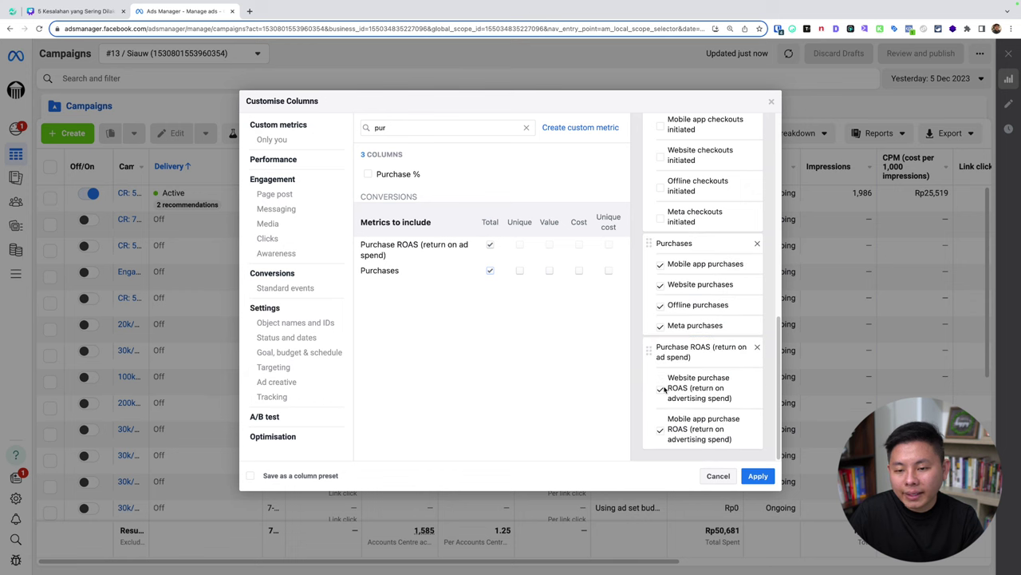
Exclude all sub-metrics of Purchase ROAS and Purchases, and apply the customised columns to the campaign table
click(661, 431)
click(660, 265)
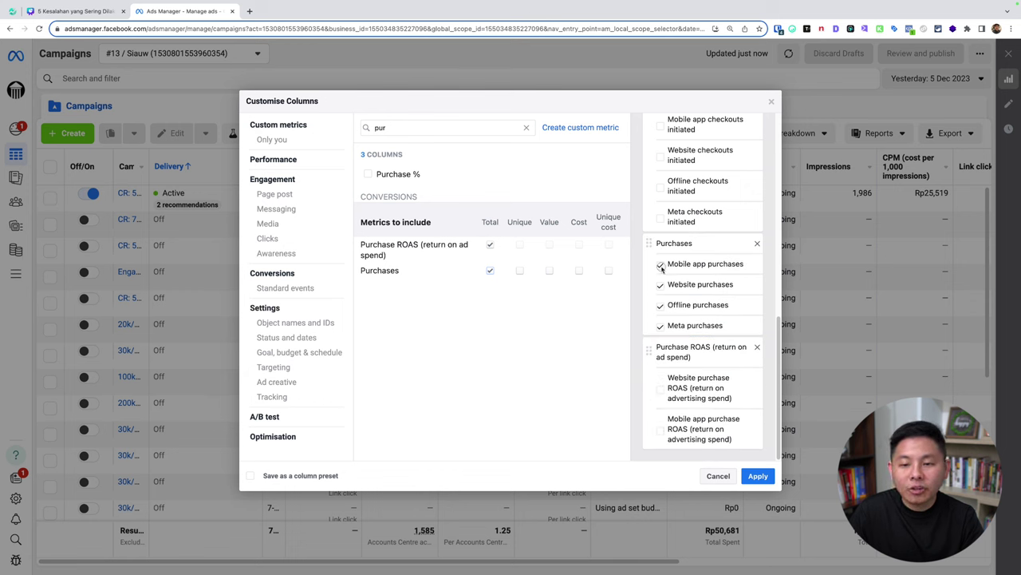
click(659, 285)
click(660, 306)
click(660, 326)
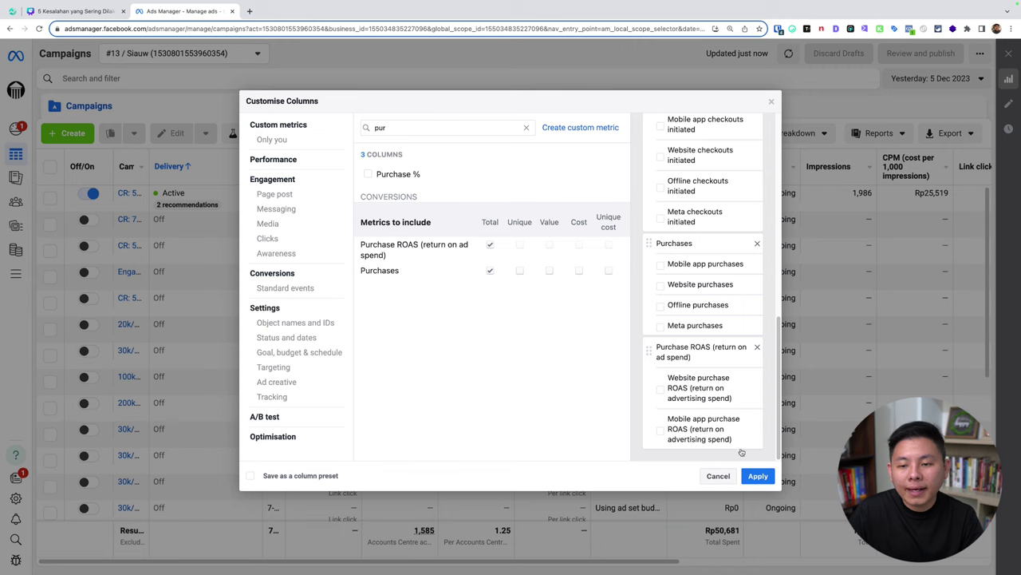
click(758, 476)
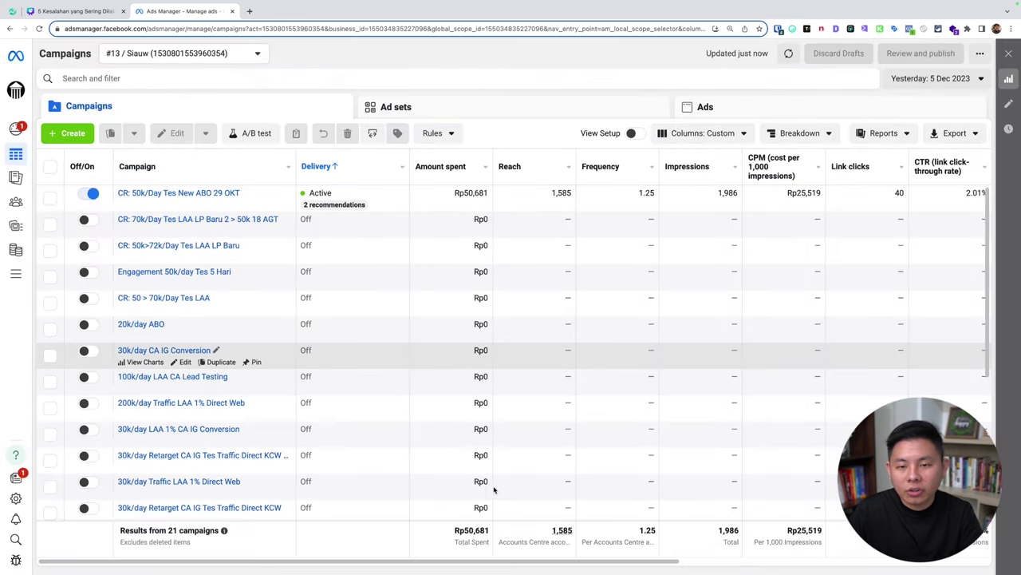
Add the cost of Purchases to the customised columns and apply the change to the campaign table
drag(532, 561, 832, 561)
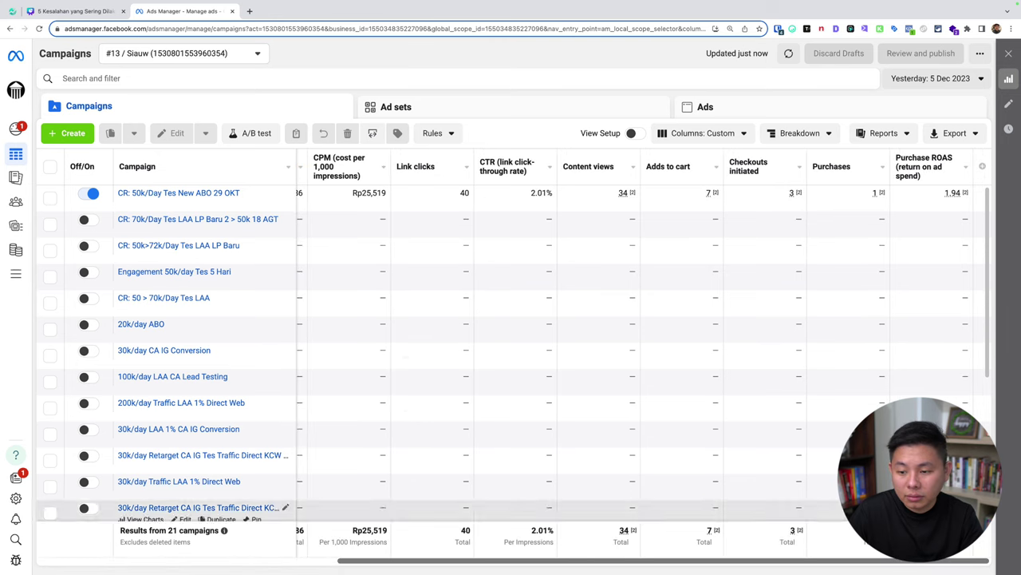
click(702, 133)
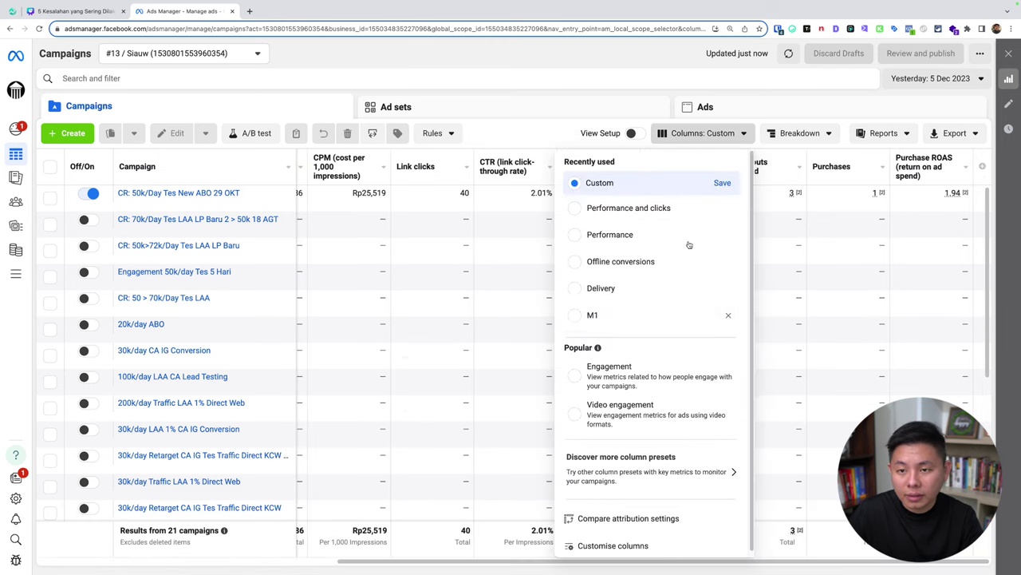
click(675, 537)
scroll(540, 337, down, 5)
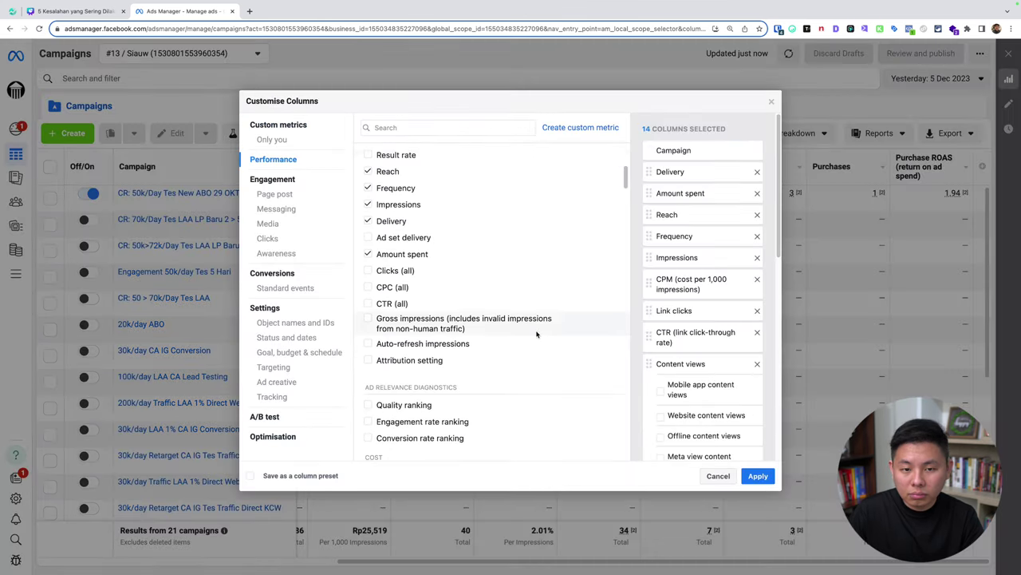
scroll(537, 335, up, 5)
click(440, 128)
text(pur)
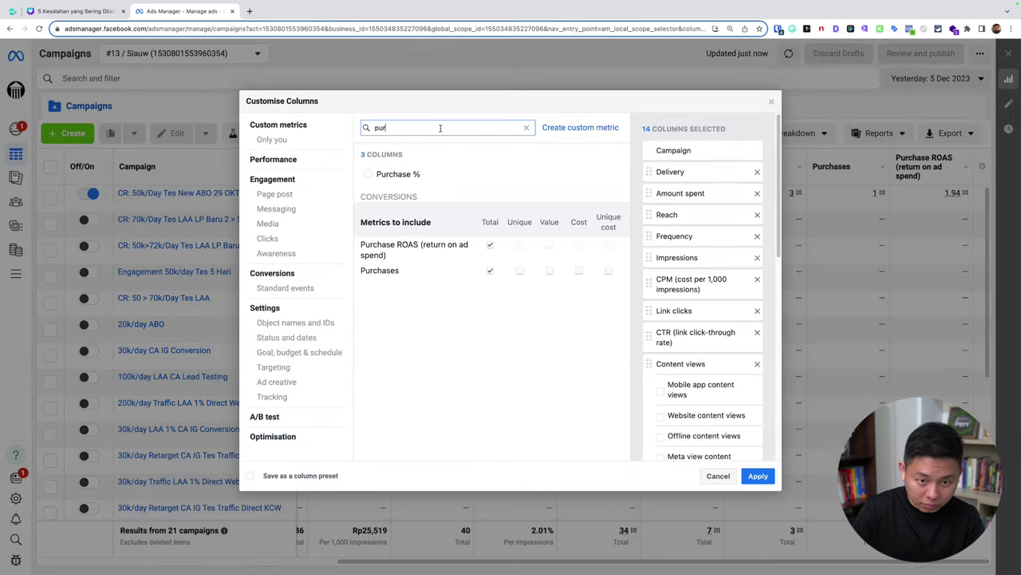
click(579, 271)
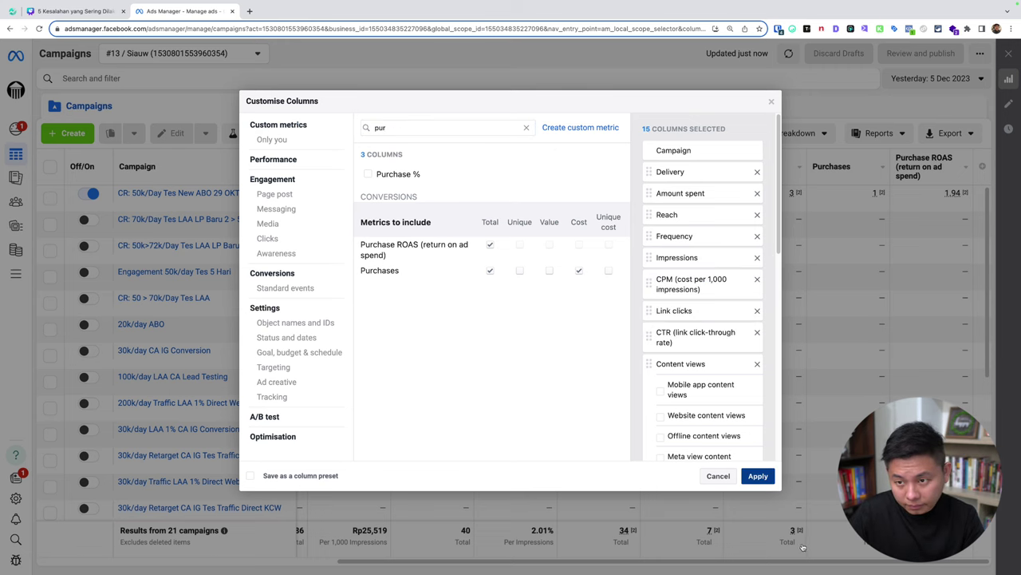
click(758, 476)
drag(761, 556, 94, 528)
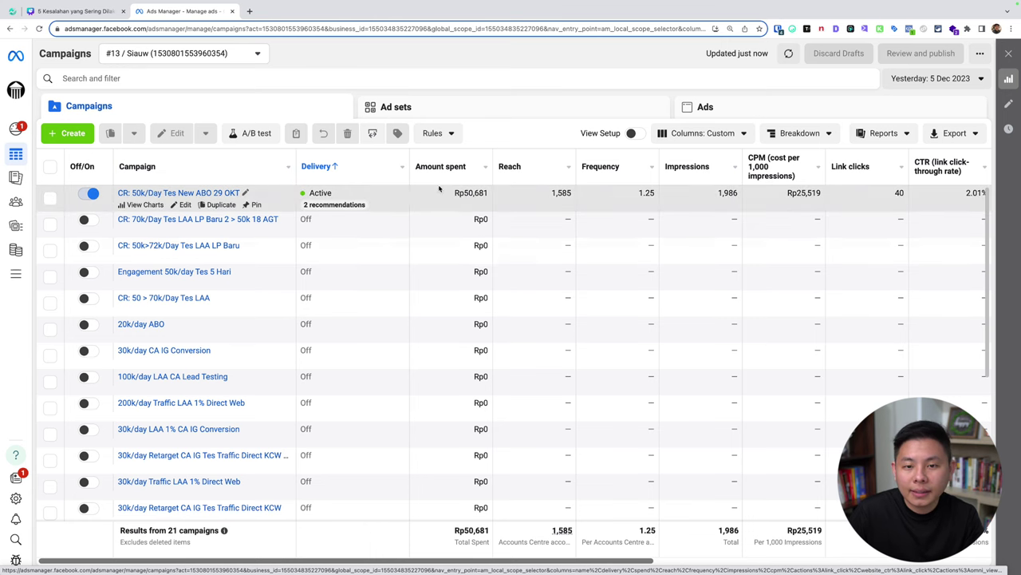
Underline the active campaign's Reach, Impressions and CPM values with the screen annotation pen and clear the marks
drag(507, 567, 575, 568)
key(ctrl+alt+a)
drag(436, 204, 471, 206)
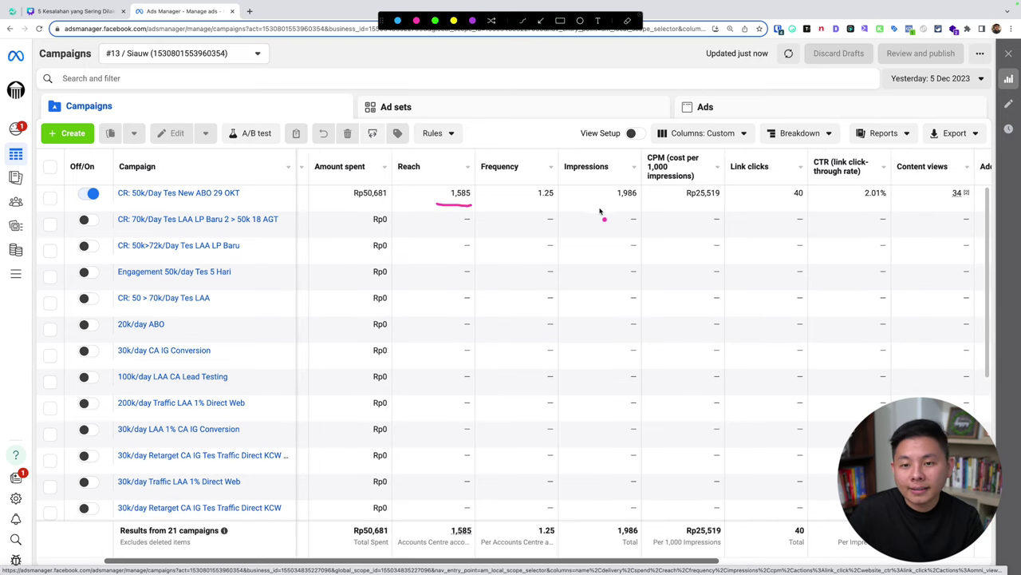
drag(600, 206, 638, 206)
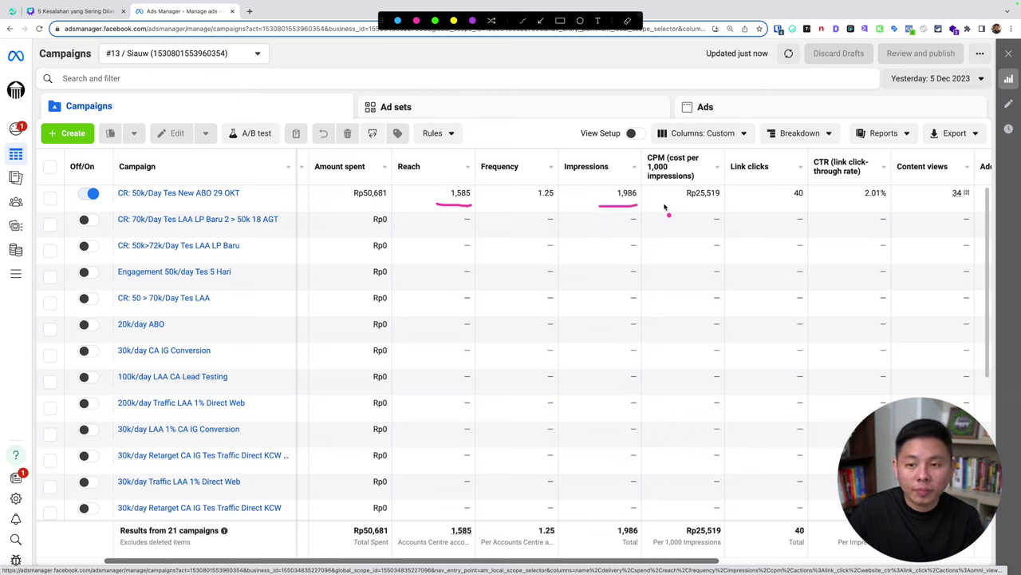
drag(662, 205, 722, 205)
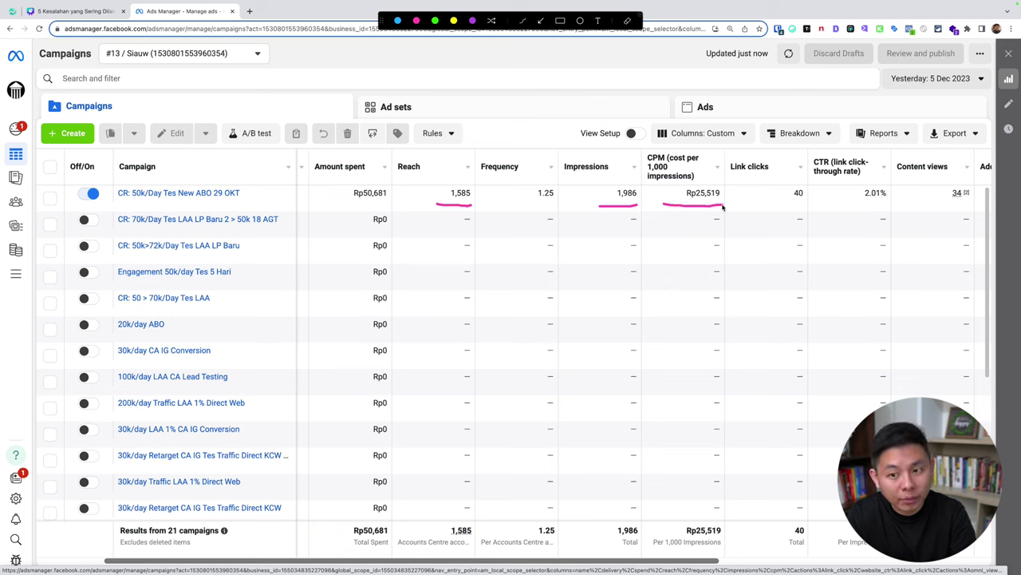
click(732, 196)
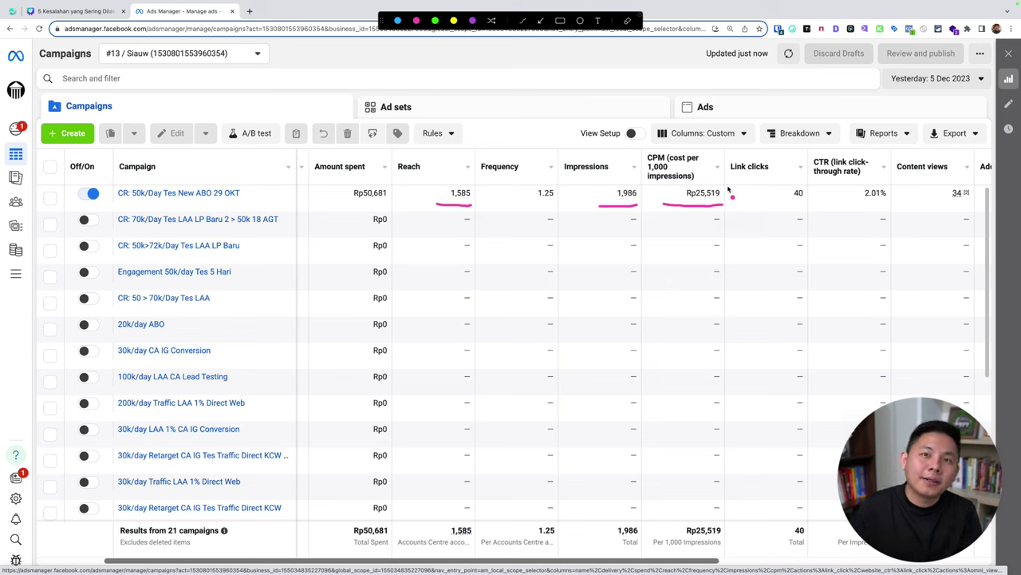
key(Escape)
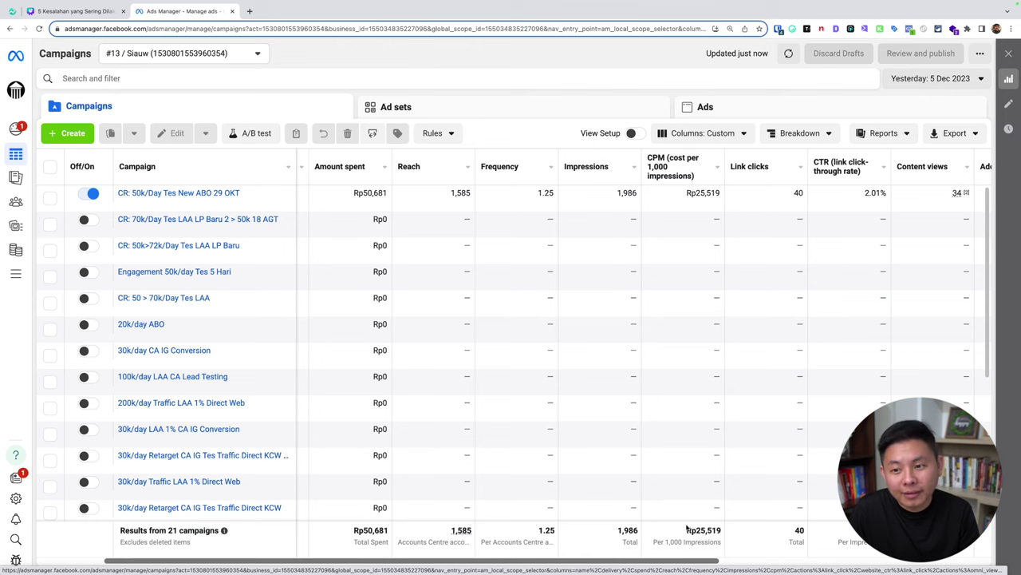
Underline the active campaign's Link clicks and CTR values in one stroke and clear the annotation
drag(674, 561, 906, 562)
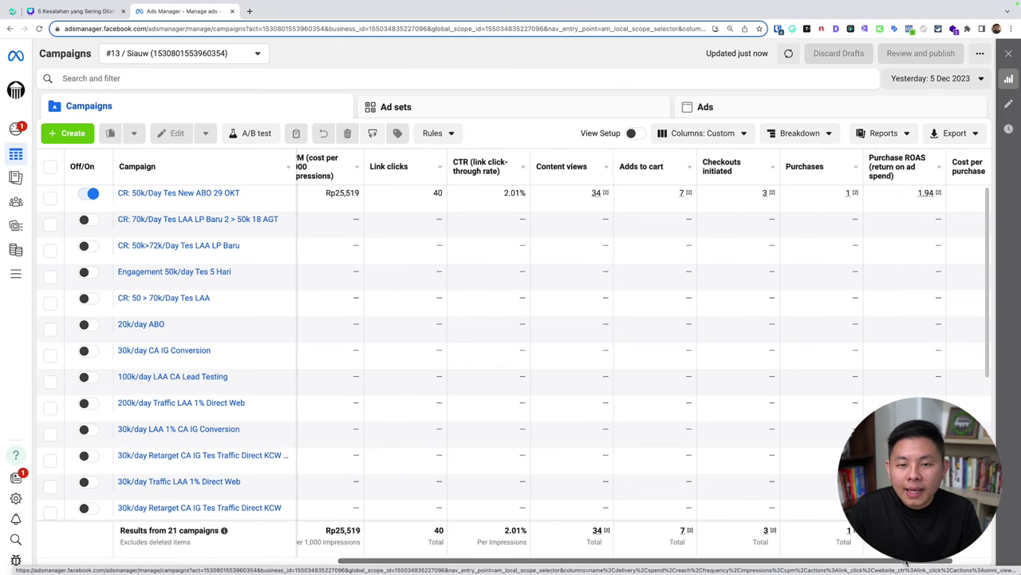
key(ctrl+alt+a)
drag(404, 202, 495, 206)
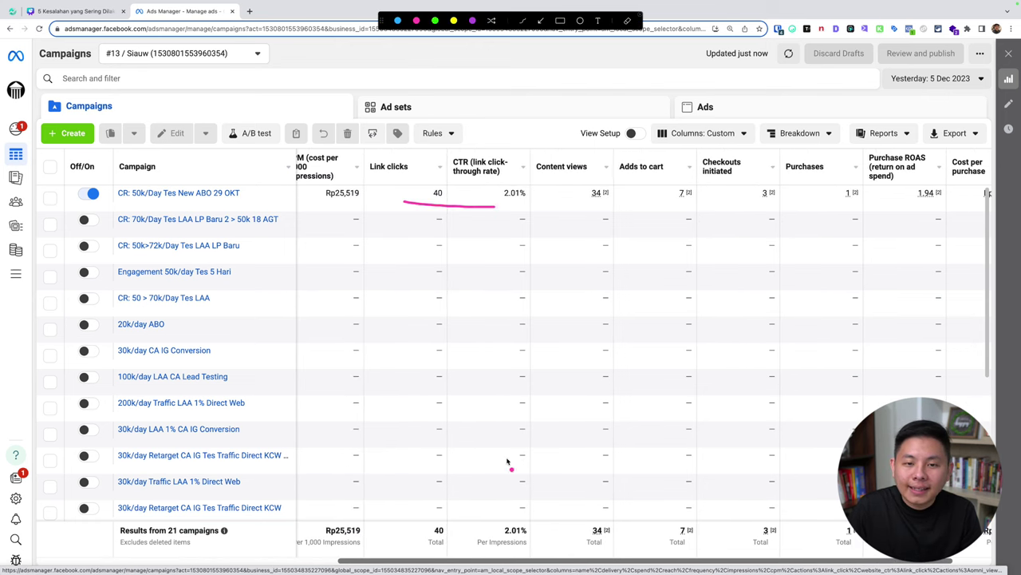
key(Escape)
key(ctrl+alt+a)
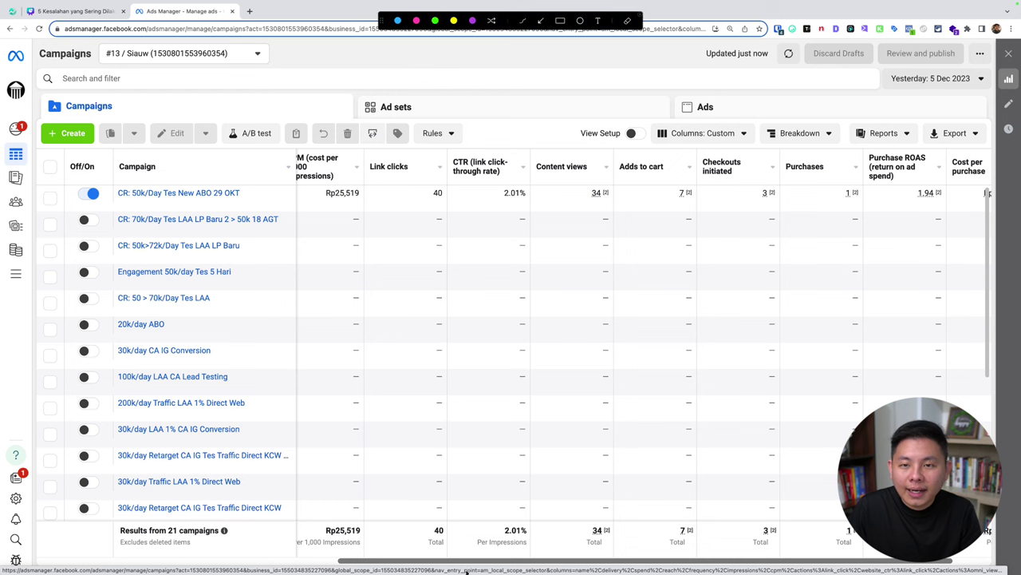
key(Escape)
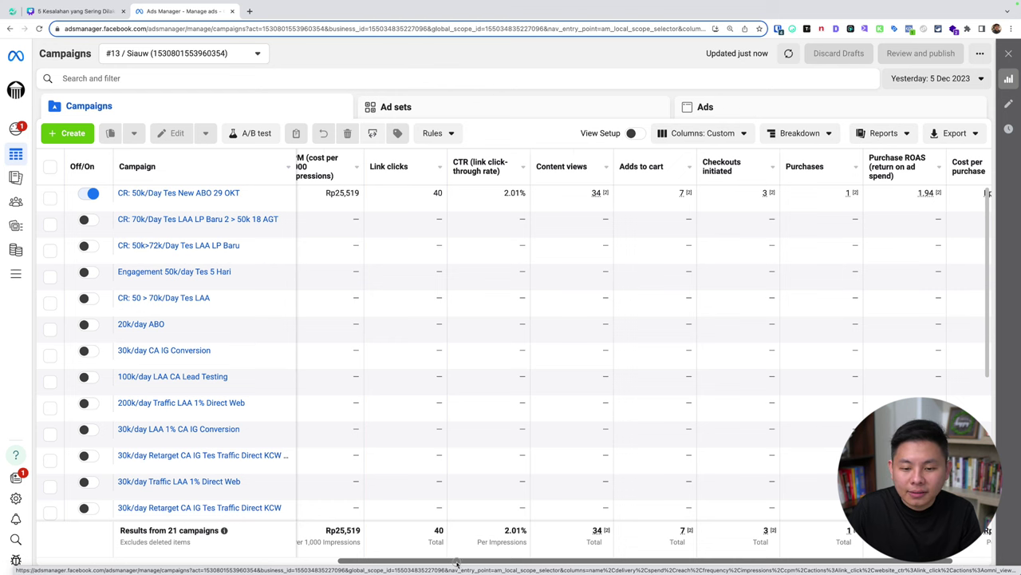
Check the active campaign's CTR by marking link clicks, impressions and CTR and calculating 40/1986 in Spotlight
drag(457, 564, 361, 564)
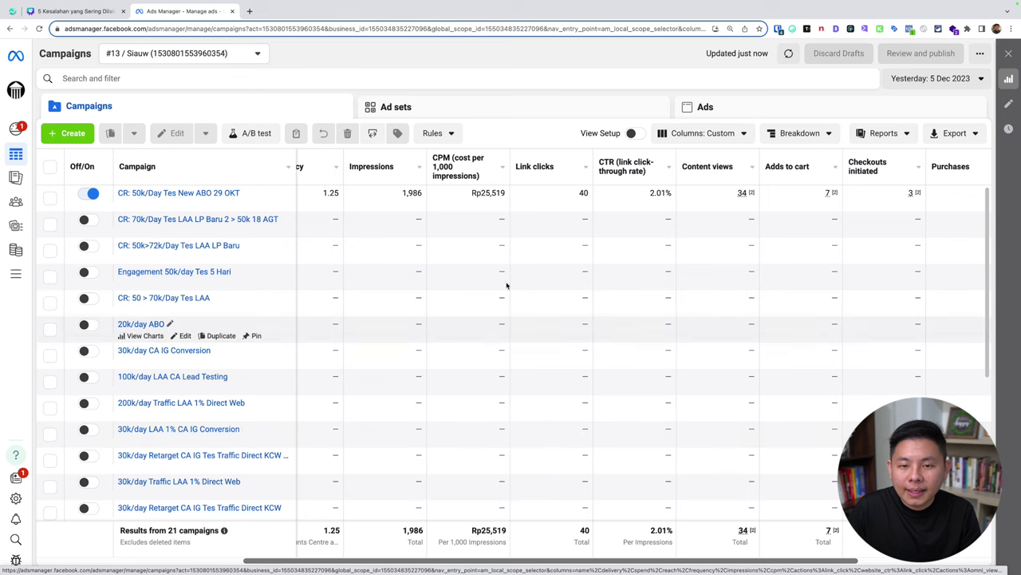
key(ctrl+alt+a)
drag(568, 206, 599, 205)
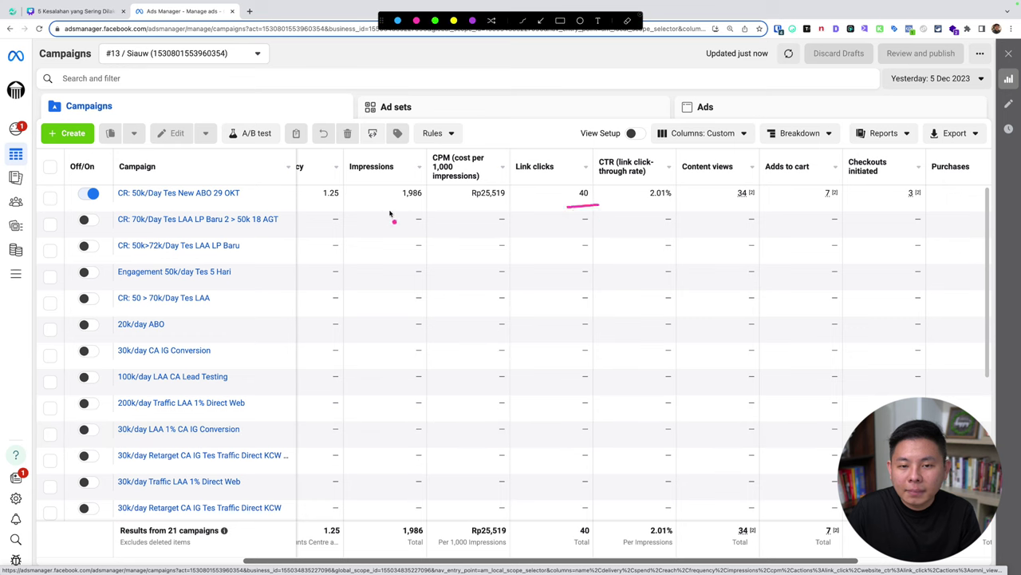
drag(390, 213, 415, 211)
key(super+space)
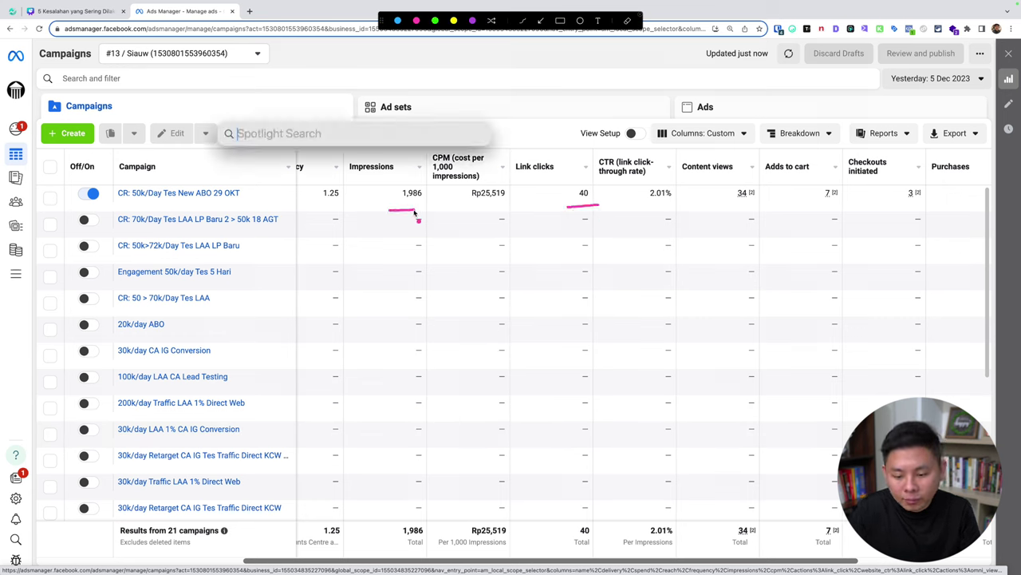
text(40/1986)
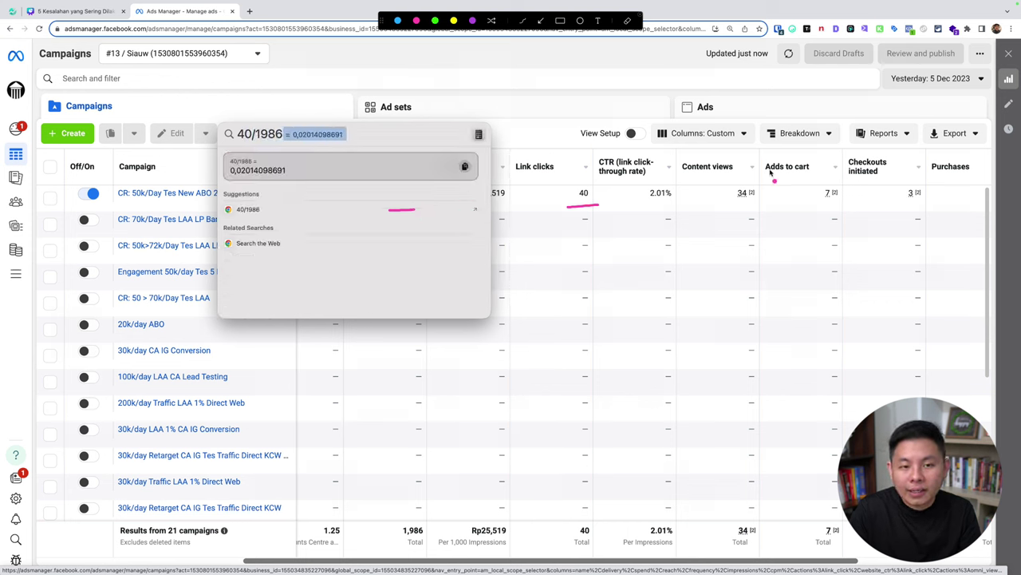
key(Escape)
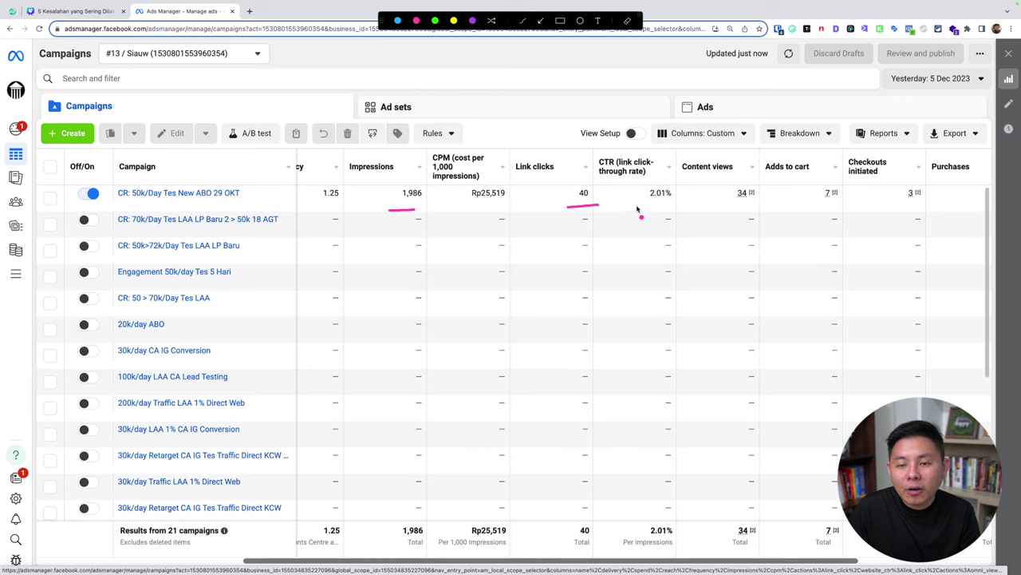
drag(645, 210, 672, 205)
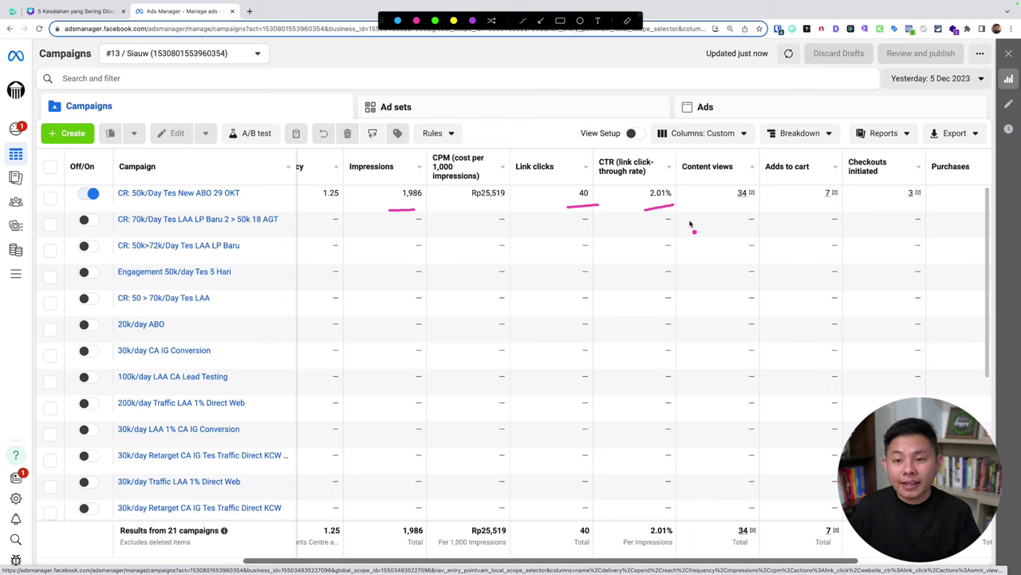
key(Escape)
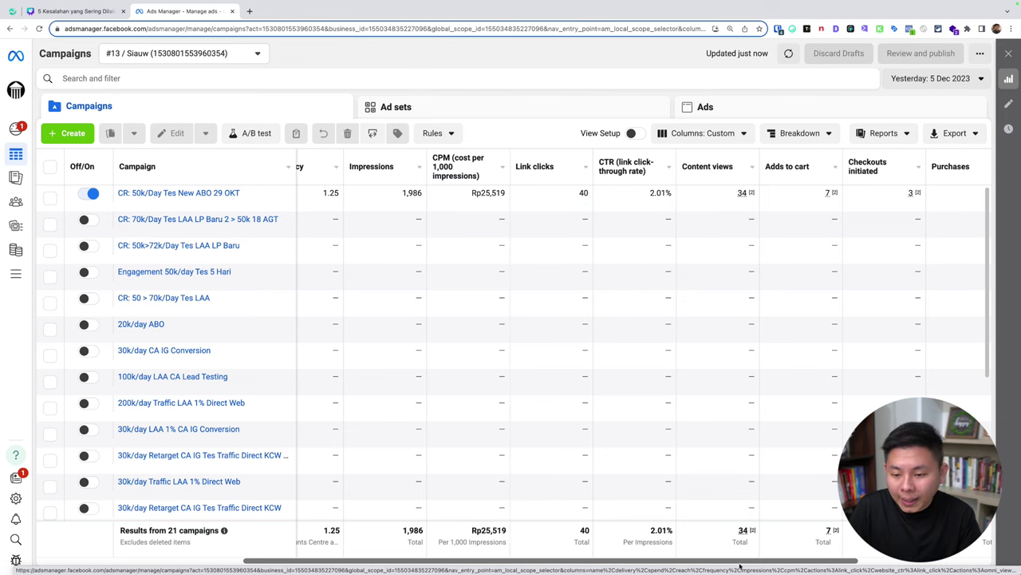
Compare content views with link clicks for the active campaign by marking both values and calculating 34/40 in Spotlight
drag(748, 564, 845, 566)
key(super+alt+a)
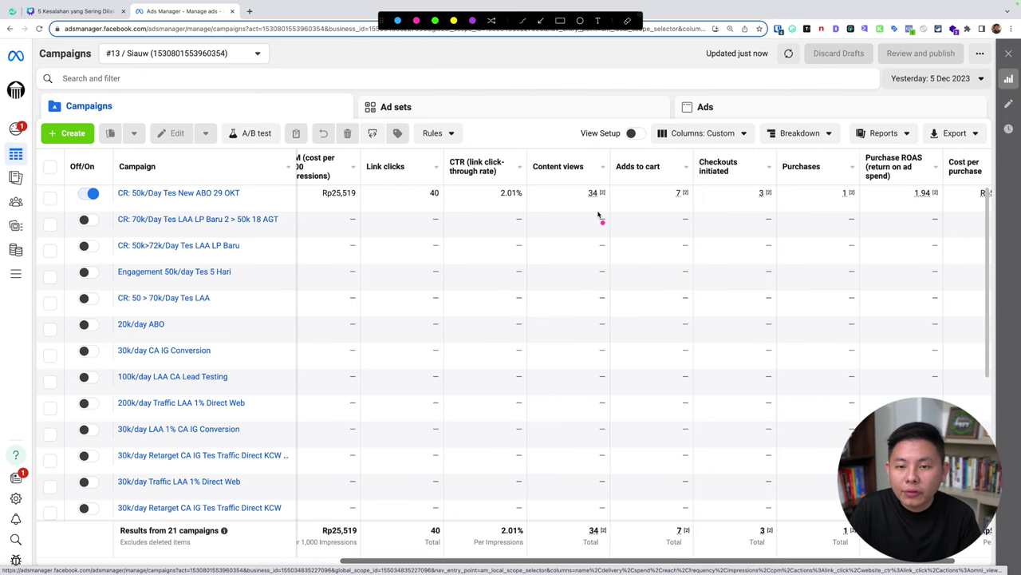
drag(576, 206, 612, 208)
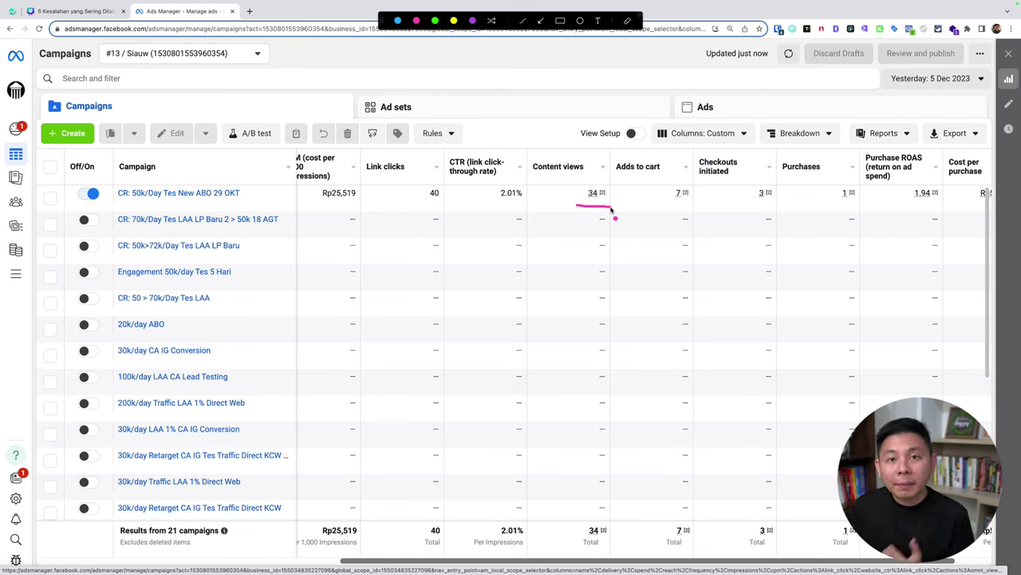
key(super+space)
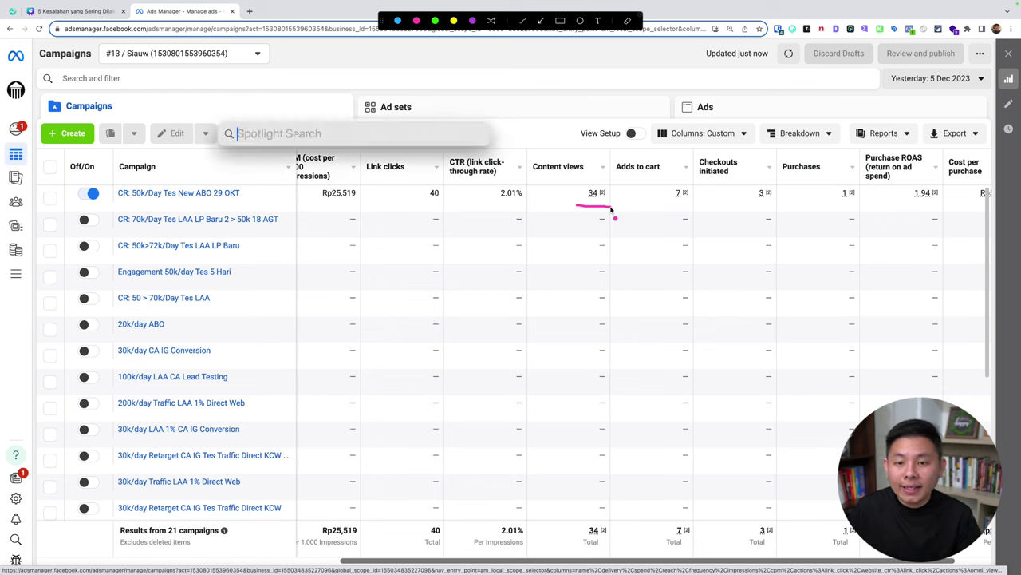
text(34/40)
key(Escape)
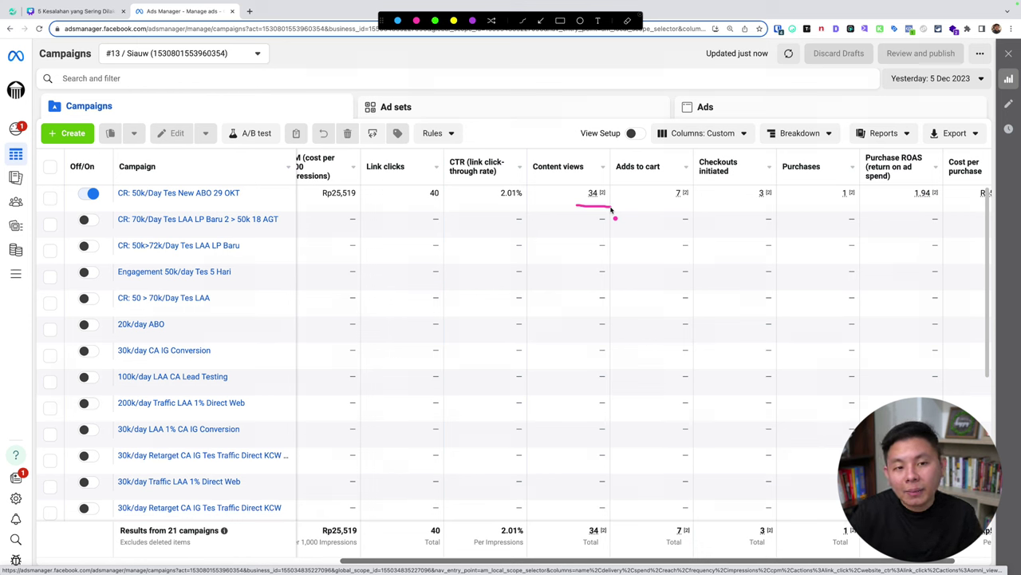
drag(427, 202, 445, 201)
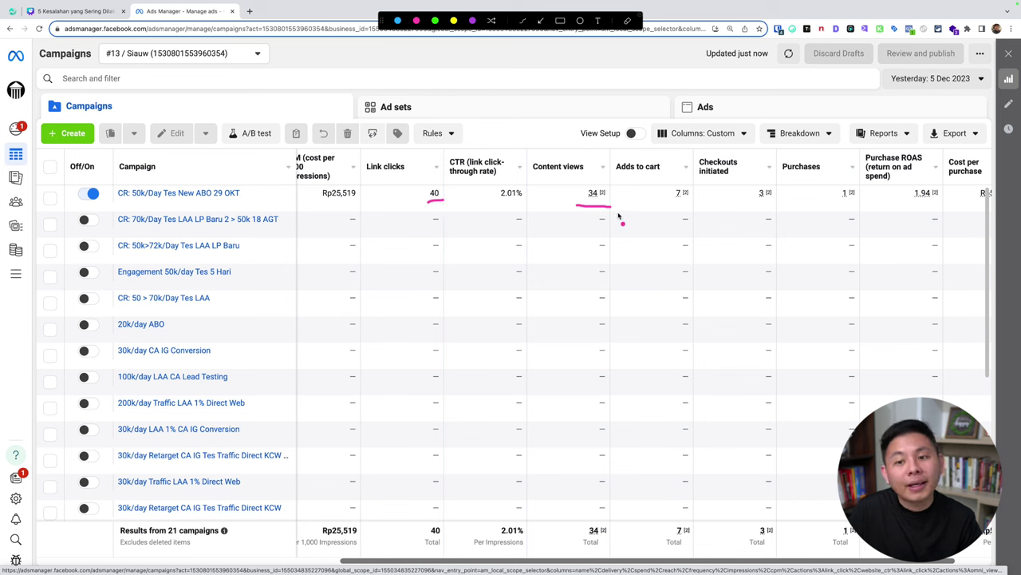
Mark the Adds to cart value and calculate its percentage of content views as 7/34*100 in Spotlight
drag(667, 210, 700, 210)
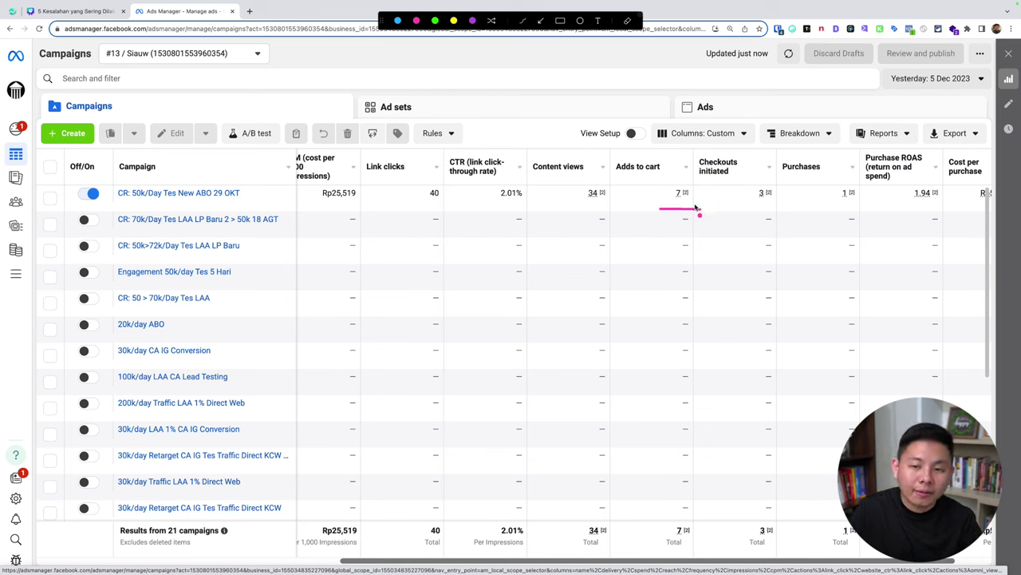
key(Escape)
key(super+space)
text(7)
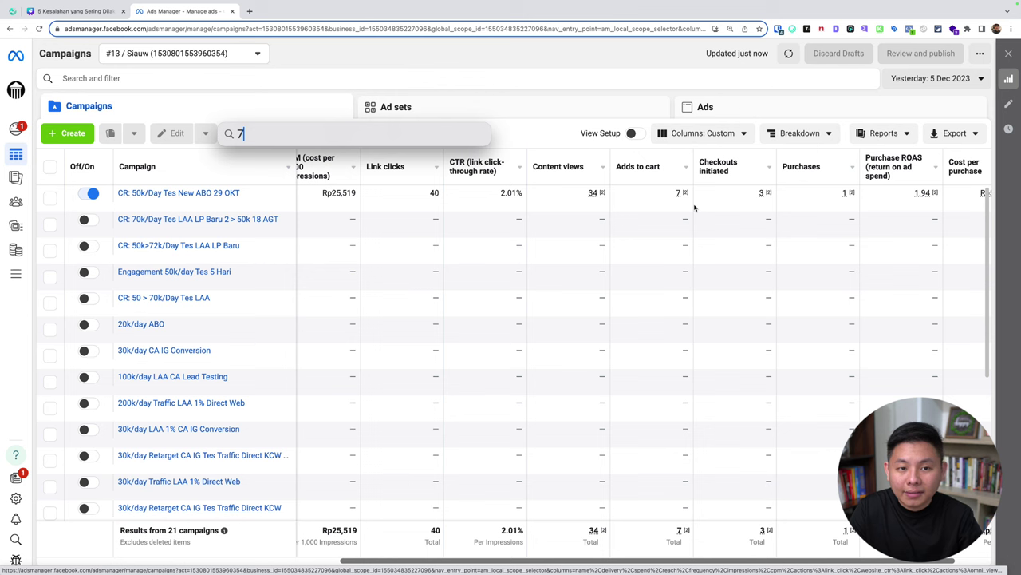
text(/34*100)
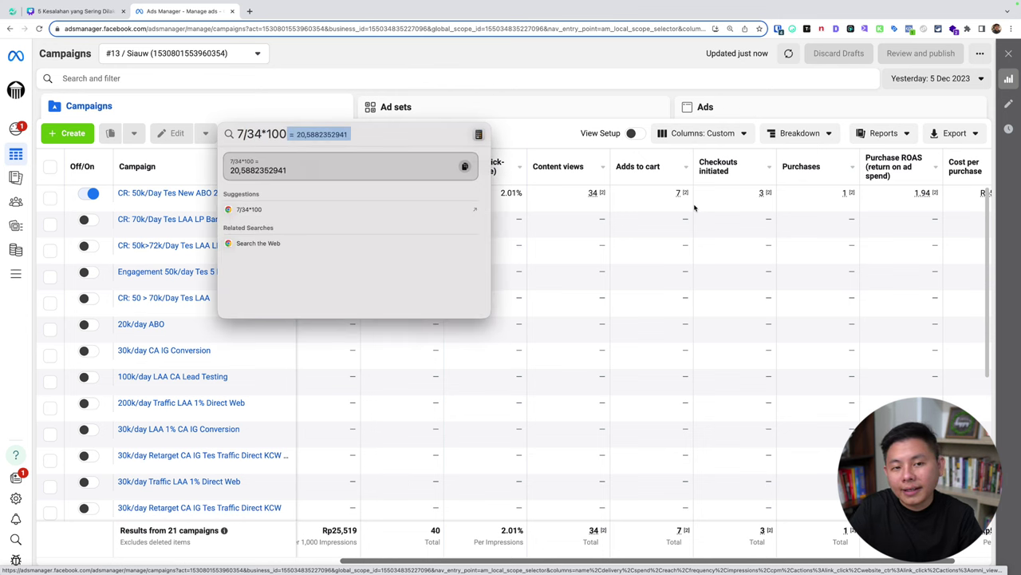
key(Escape)
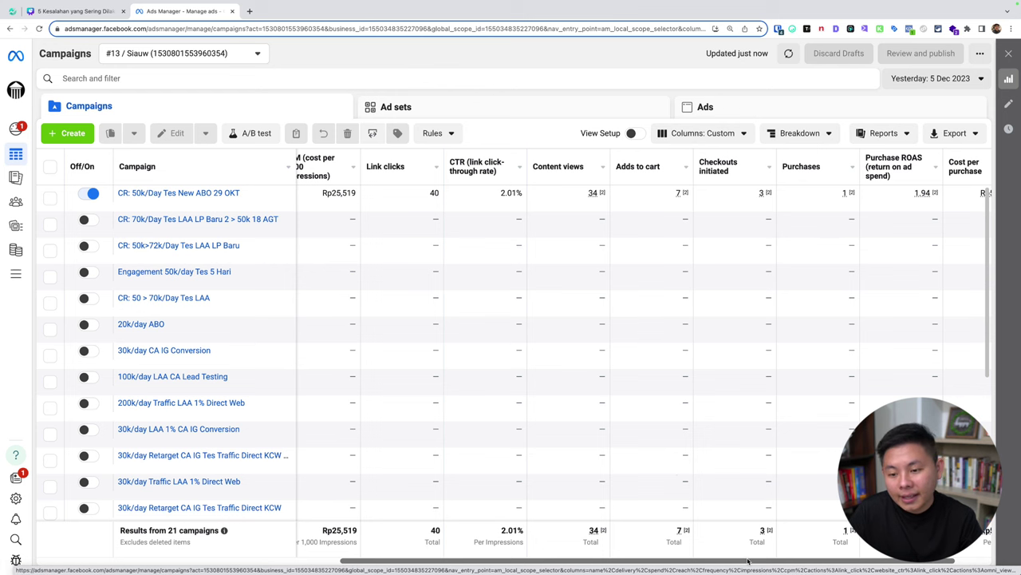
Underline the active campaign's Adds to cart and Checkouts initiated values and clear the marks
drag(747, 561, 779, 561)
key(alt+shift+a)
drag(615, 209, 727, 210)
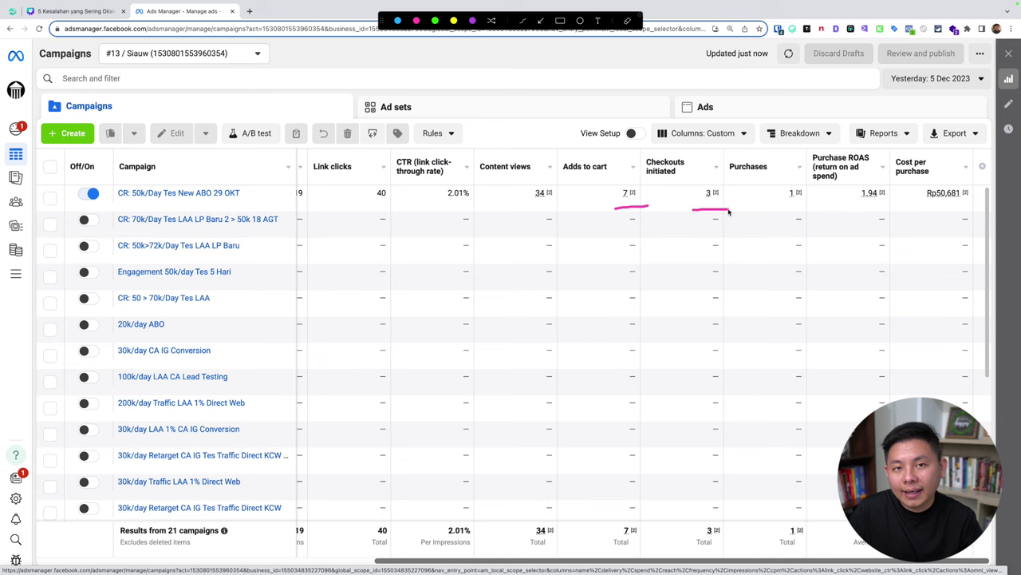
key(alt+shift+a)
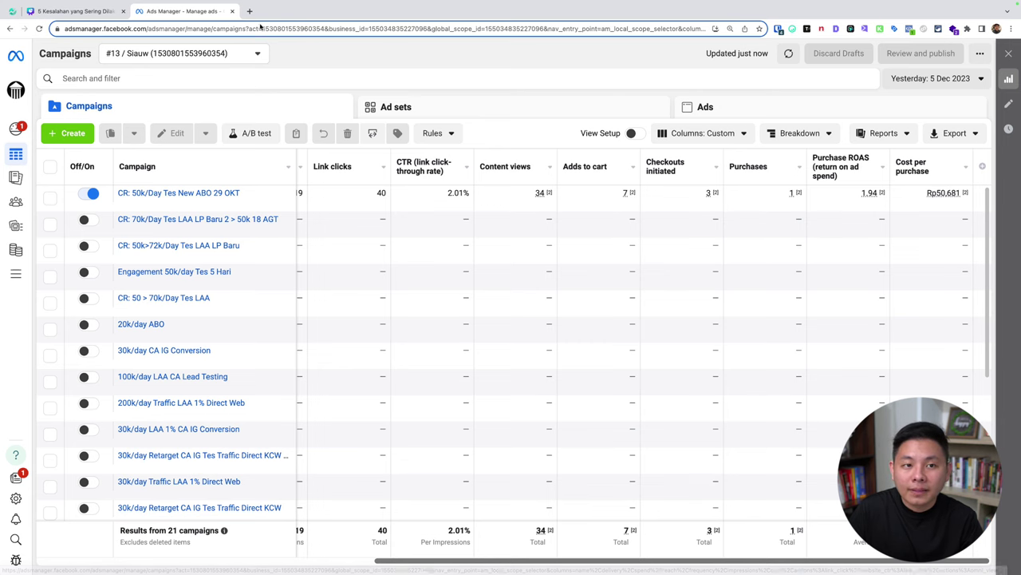
Open kelascopywriting.com in a new browser tab, inspect its events with Meta Pixel Helper and underline the ViewContent event
click(250, 11)
text(kelascopywriting.com)
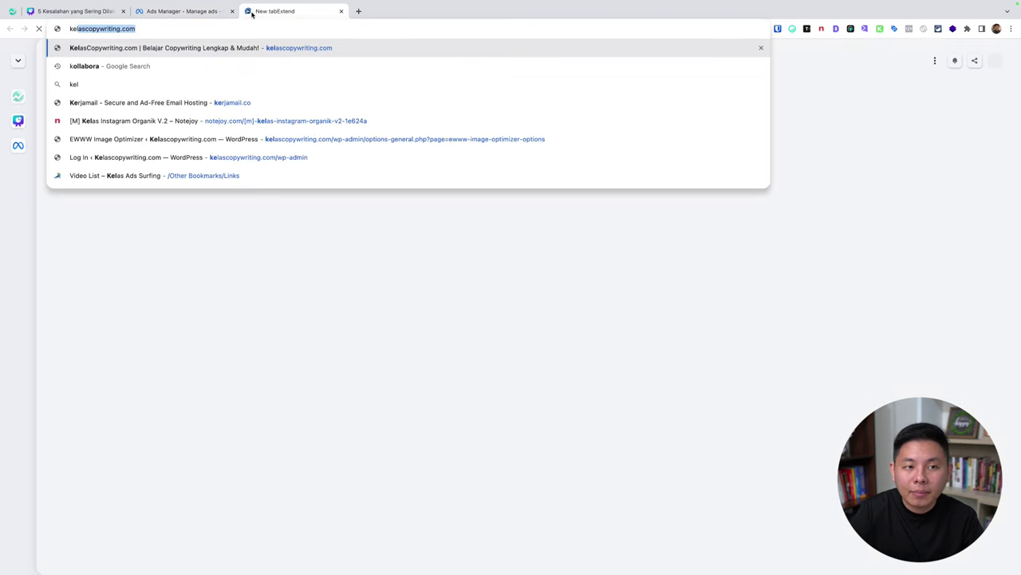
key(Return)
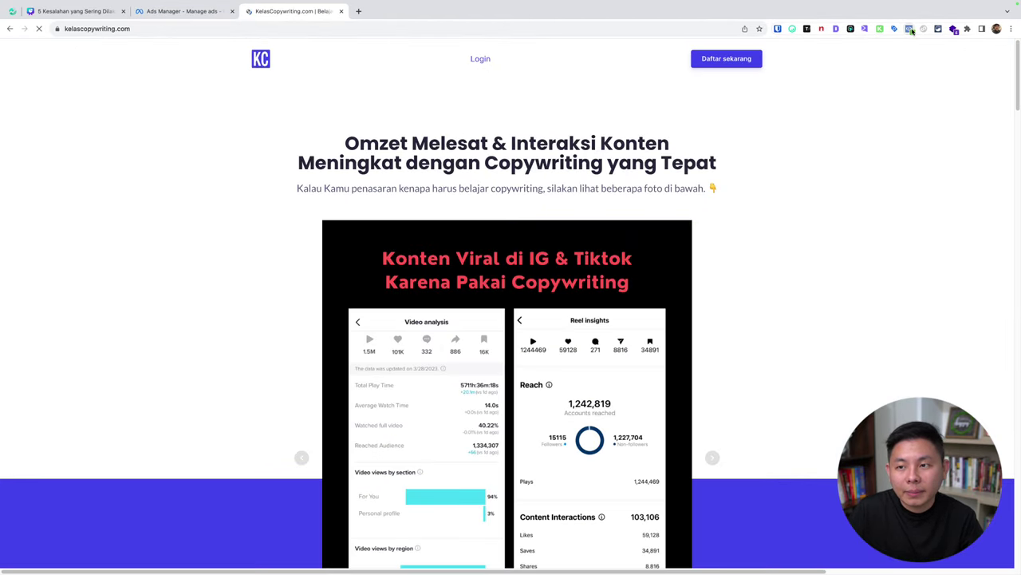
click(909, 29)
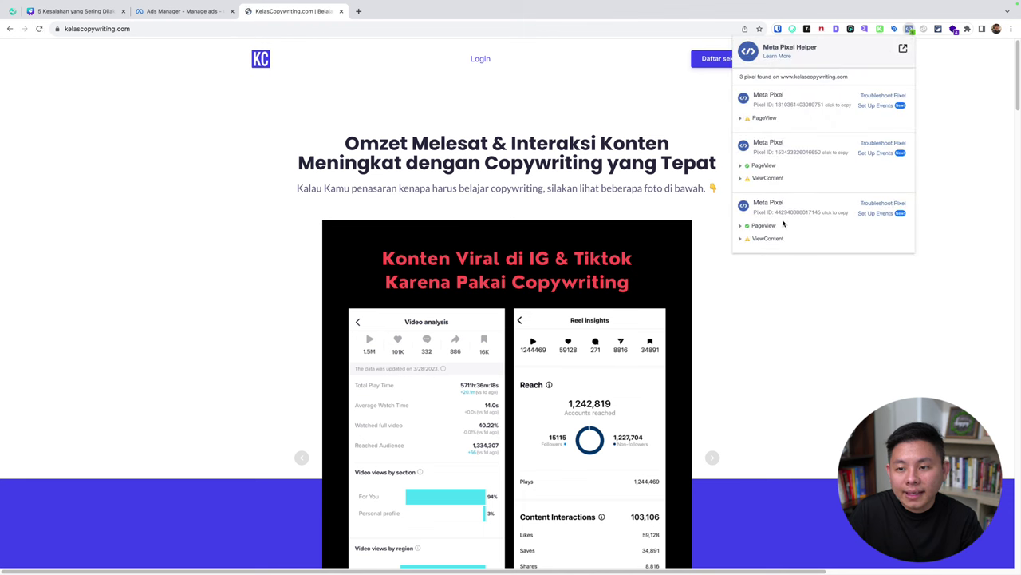
key(super+shift+a)
drag(744, 187, 851, 189)
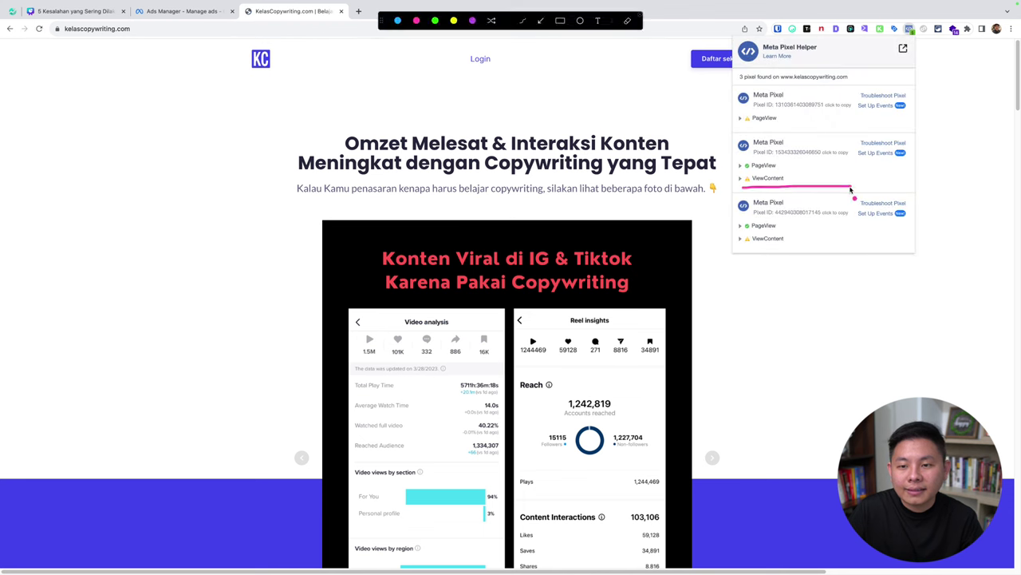
key(Escape)
click(645, 104)
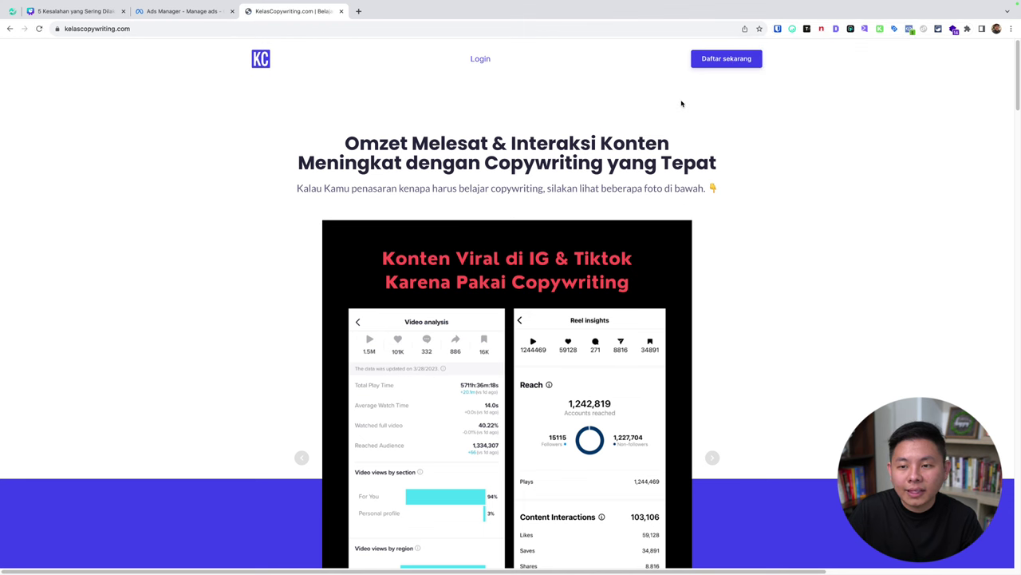
Open the signup form from the landing page's Daftar Sekarang offer, inspect it with Meta Pixel Helper and underline the AddToCart event
click(741, 62)
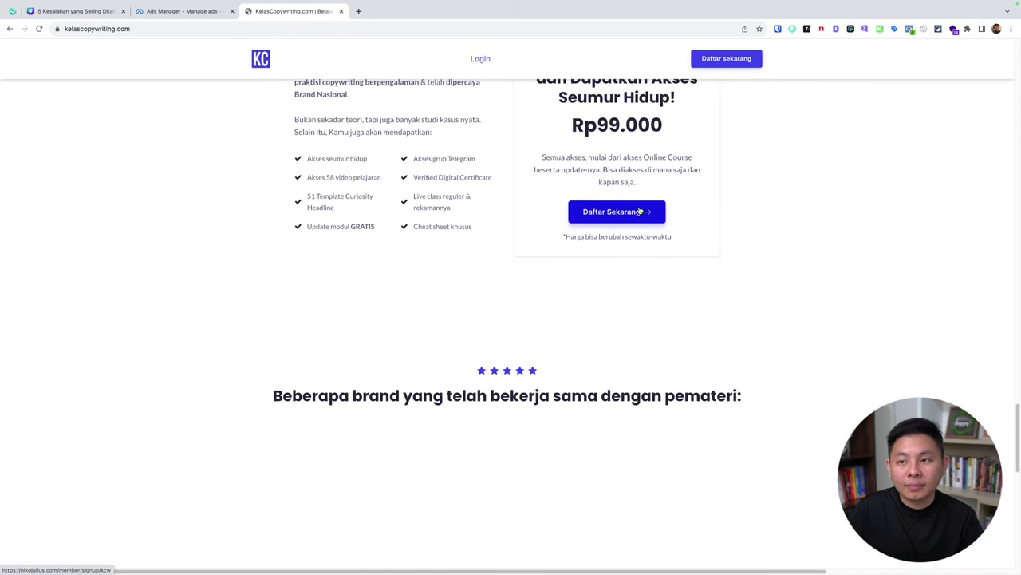
click(910, 28)
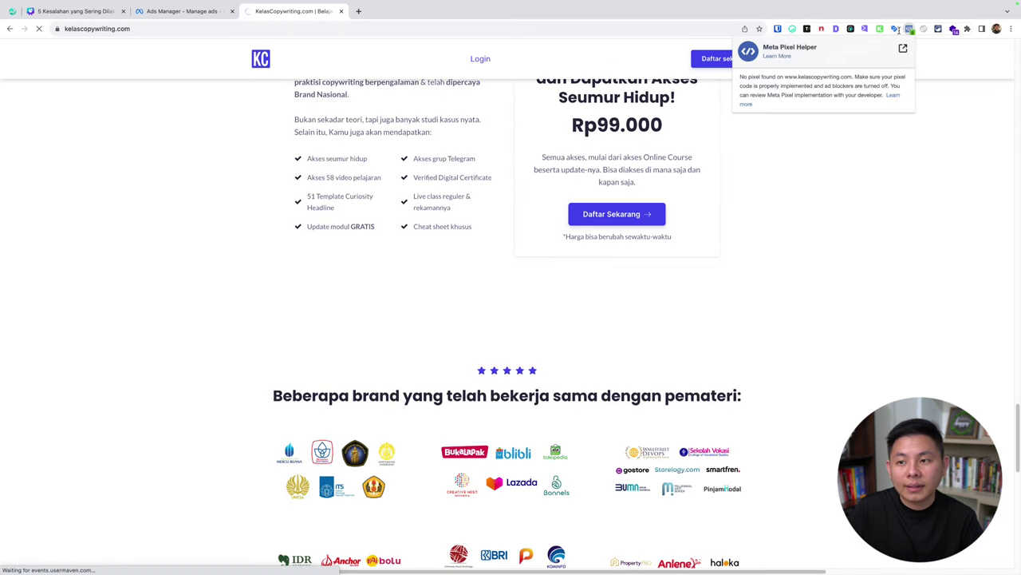
click(909, 29)
click(909, 29)
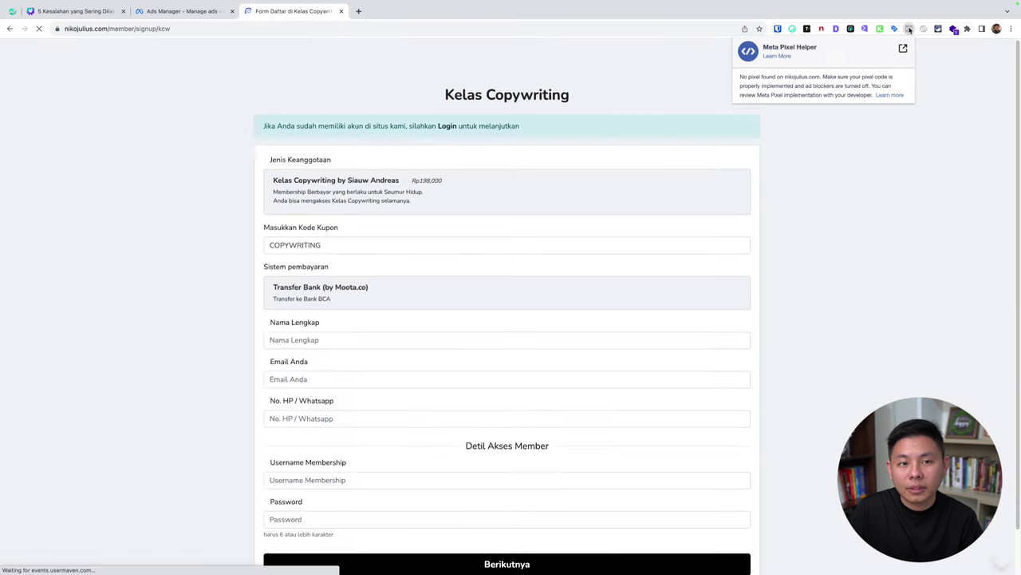
key(ctrl+shift+a)
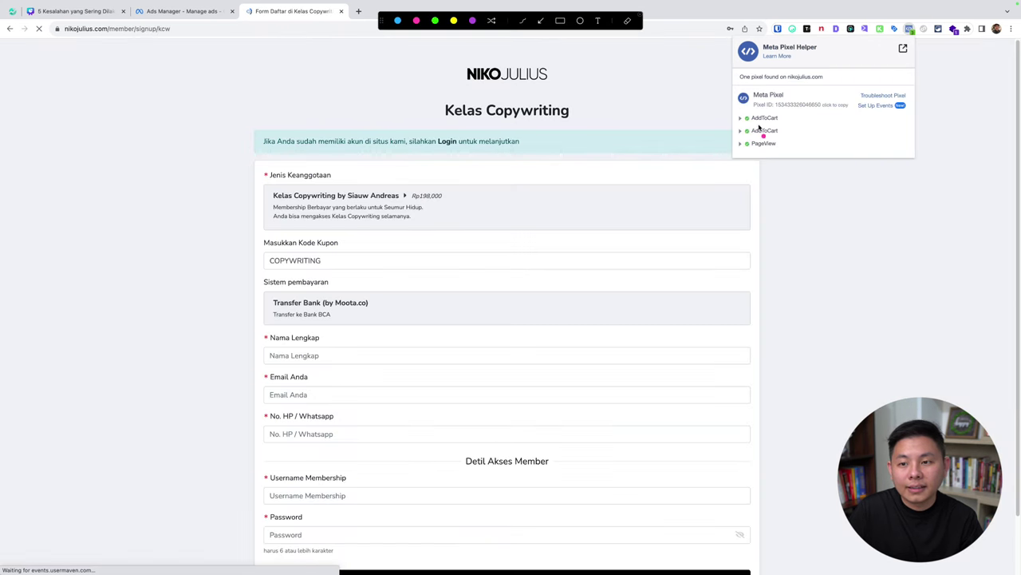
drag(750, 118, 786, 118)
key(ctrl+shift+a)
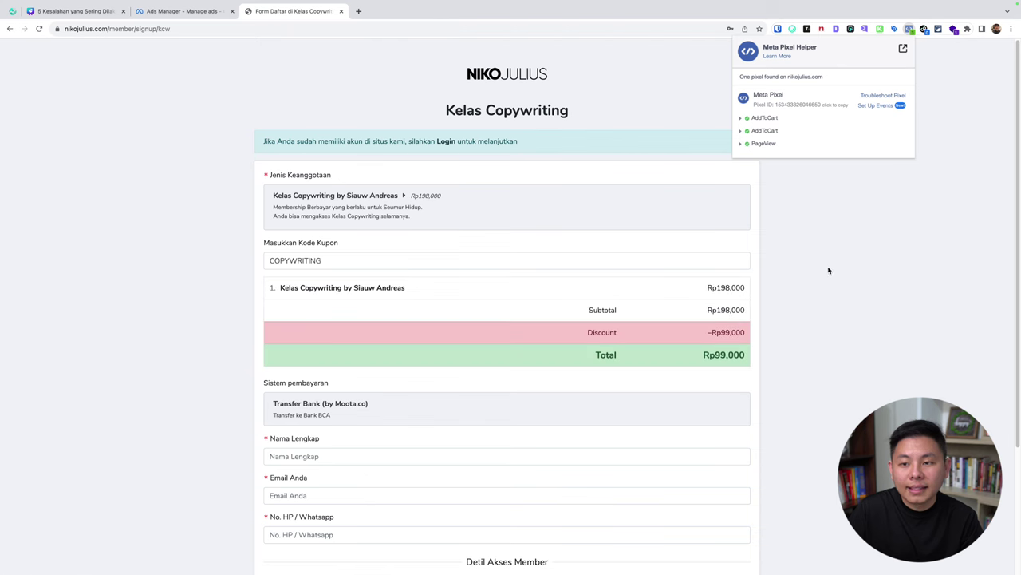
Review the signup form's order summary and member fields, and return to the campaign table in Ads Manager
click(826, 266)
scroll(826, 266, down, 2)
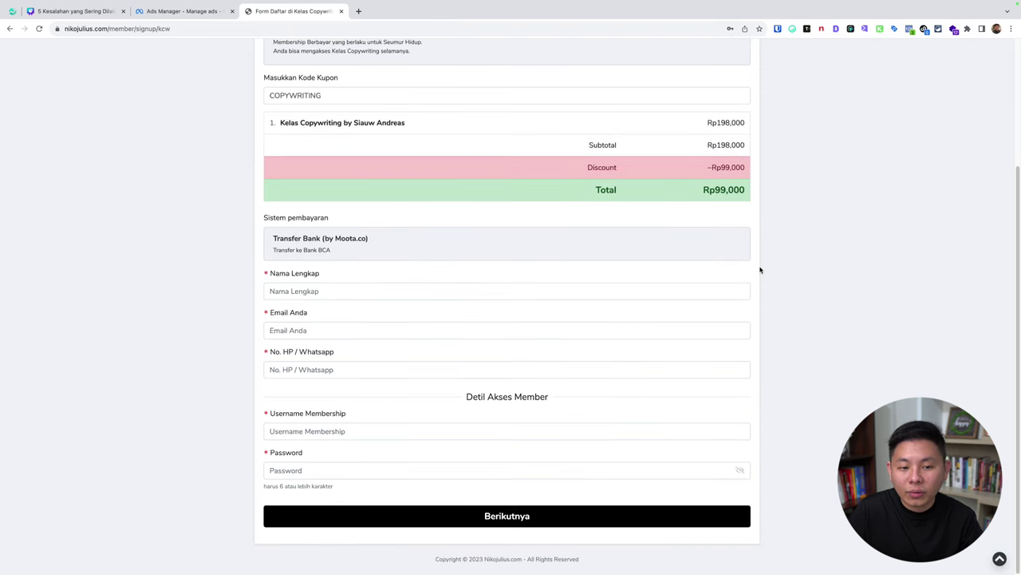
scroll(760, 270, up, 2)
scroll(760, 270, down, 2)
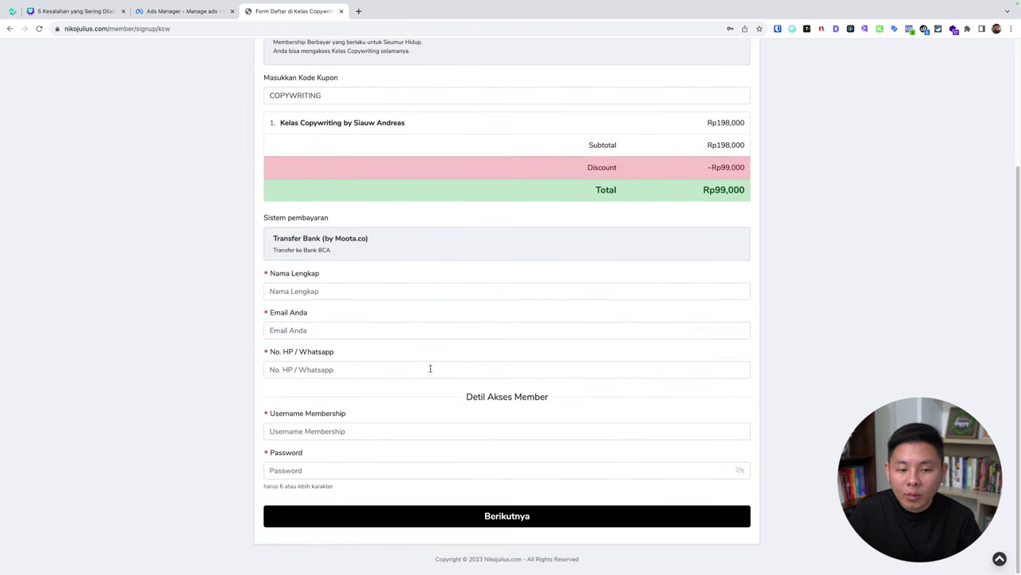
scroll(844, 235, up, 2)
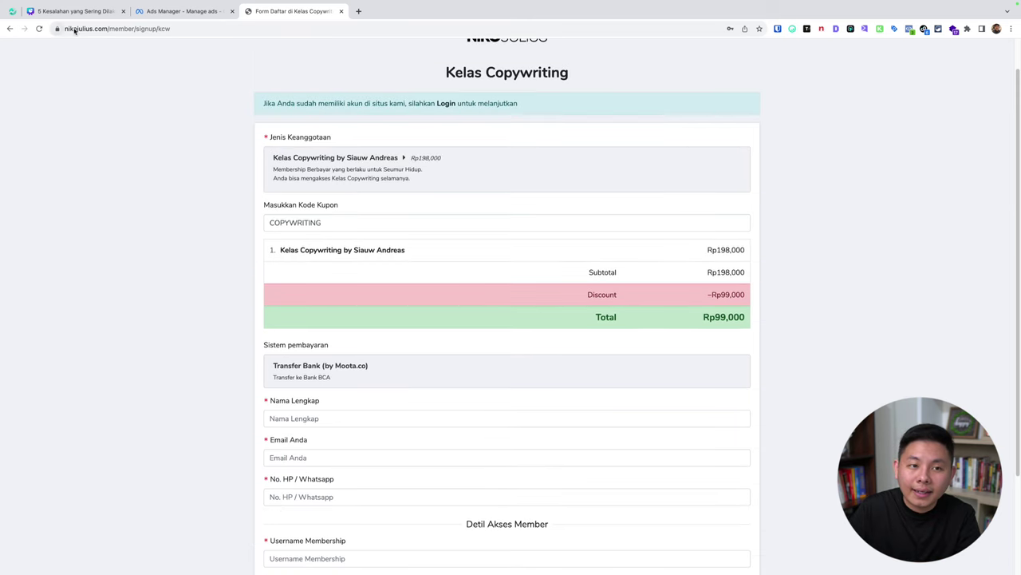
click(182, 11)
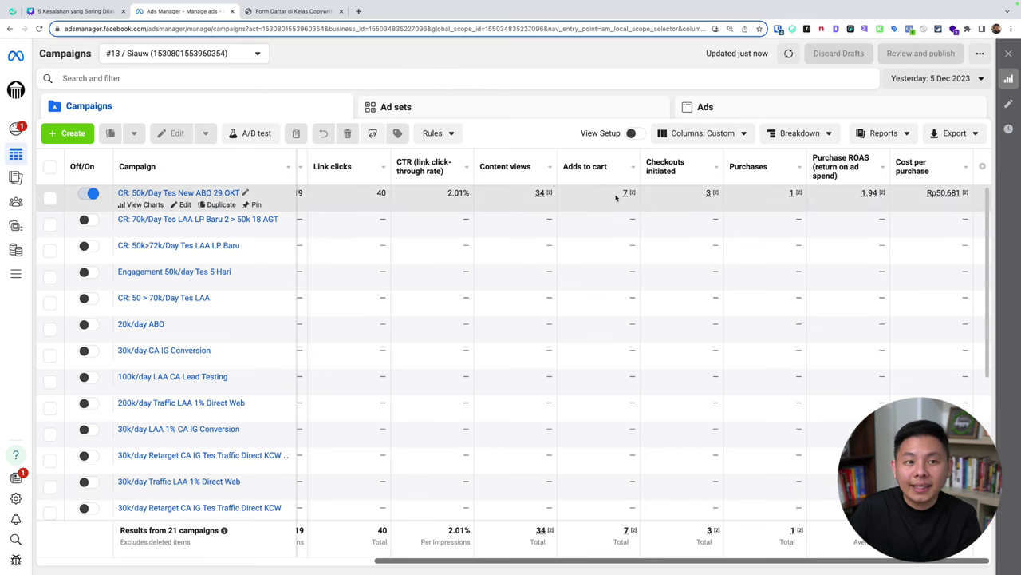
Switch to the Canva slide, underline the "fb pixel" and "setting pixel dengan benar" points, and clear the marks
click(76, 11)
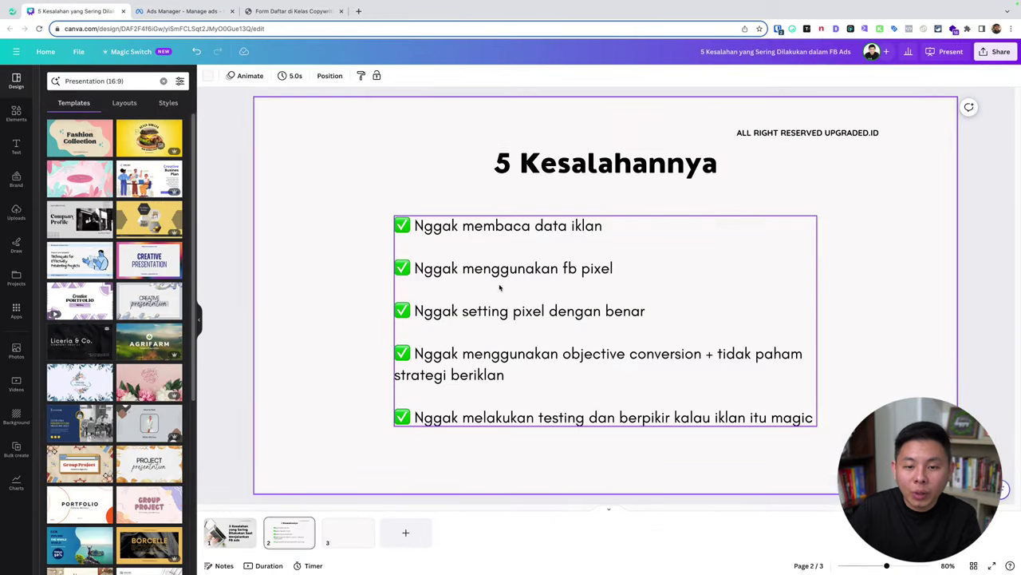
key(ctrl+alt+a)
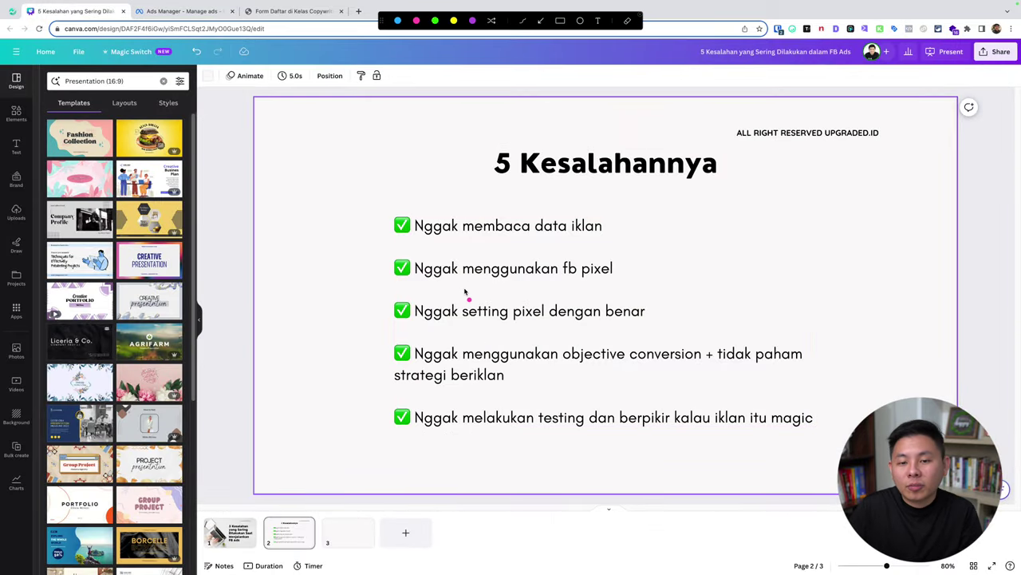
drag(453, 283, 613, 281)
drag(457, 326, 676, 326)
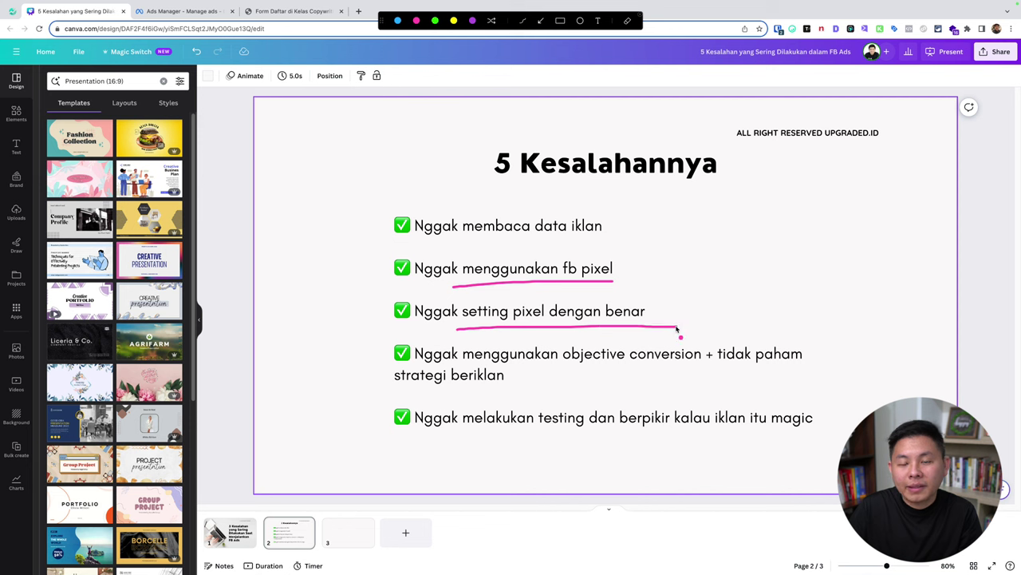
key(Escape)
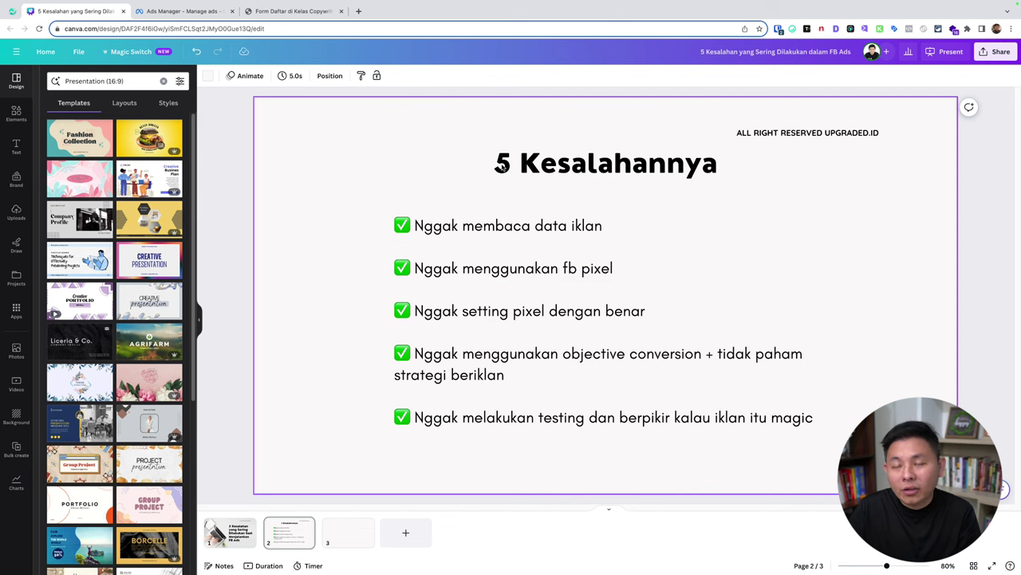
Go back to the Kelas Copywriting signup page and examine its price breakdown, payment method and required fields
click(296, 11)
scroll(470, 279, down, 3)
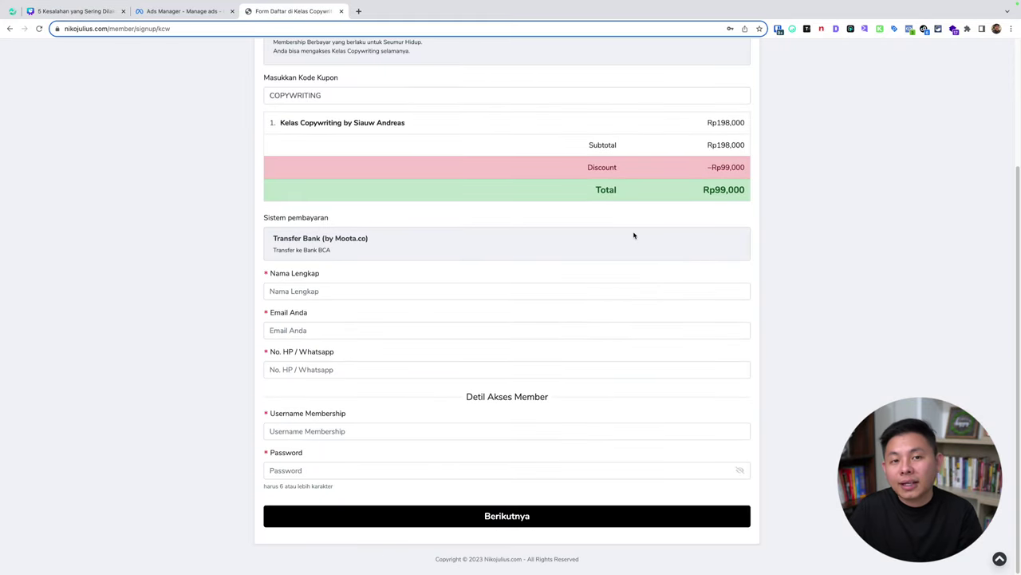
scroll(636, 236, up, 3)
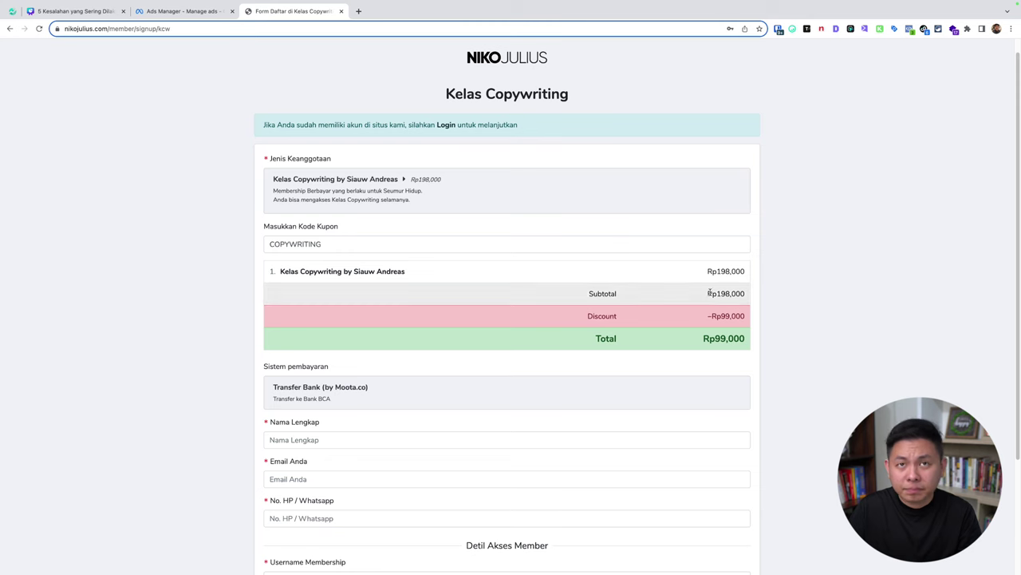
scroll(710, 292, down, 3)
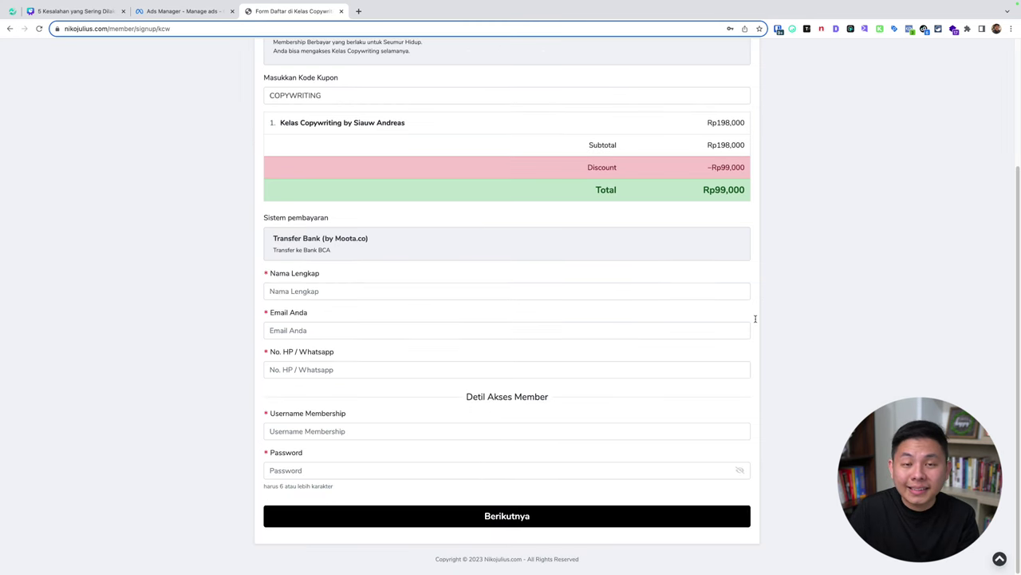
scroll(795, 344, up, 2)
scroll(795, 343, down, 2)
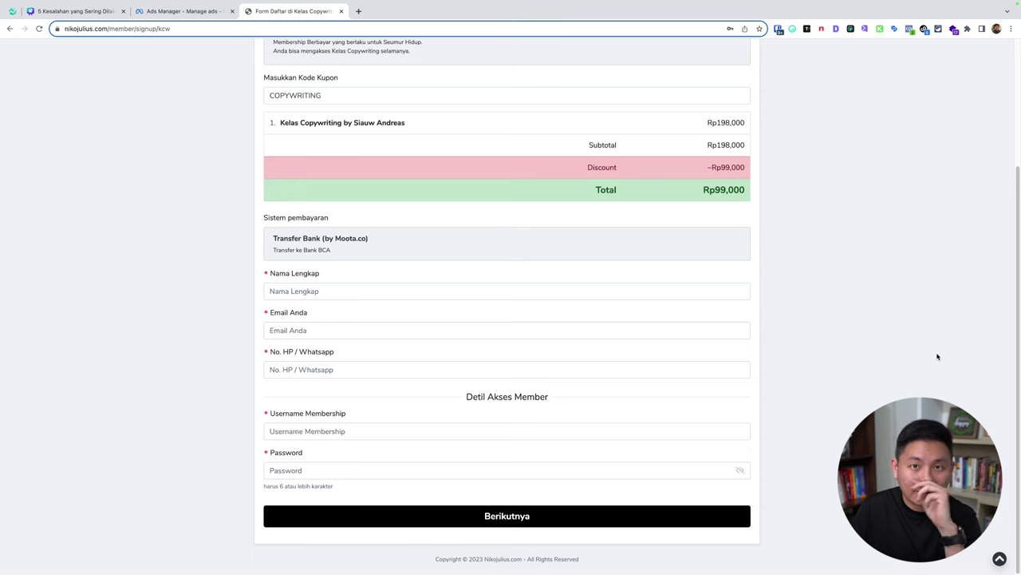
Return to the Canva presentation and show the "5 Kesalahannya" slide in full screen
click(171, 11)
click(76, 11)
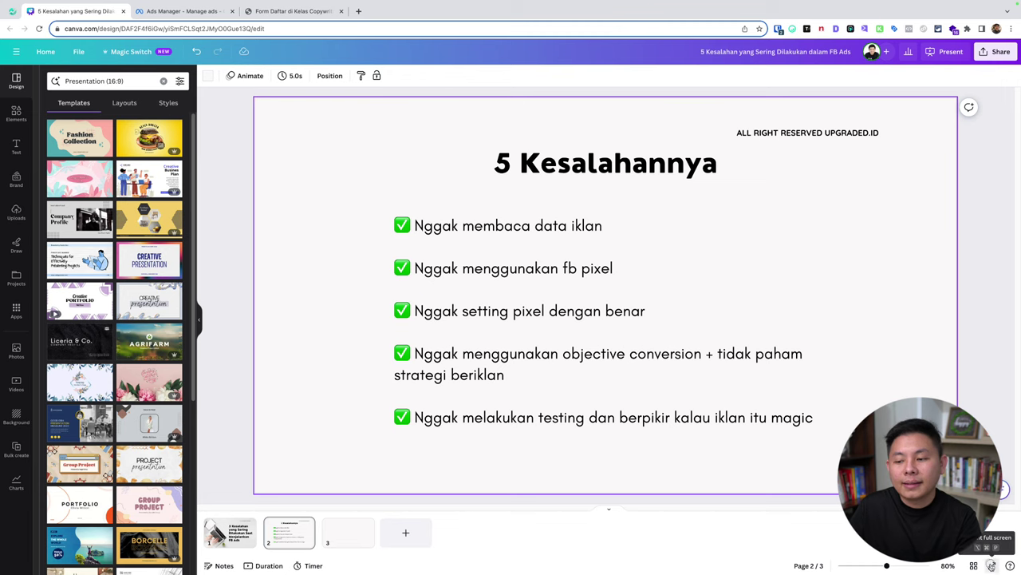
click(991, 565)
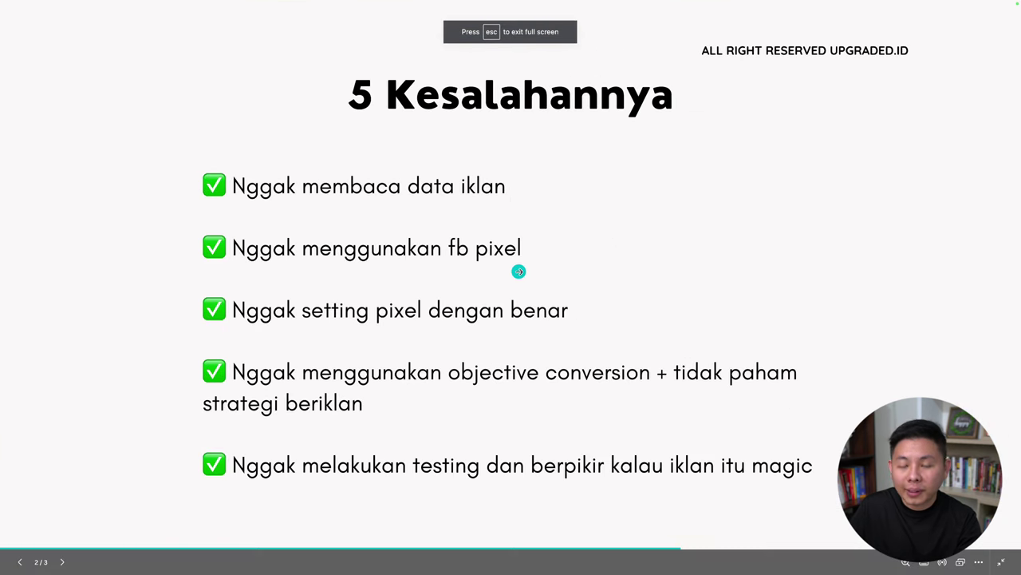